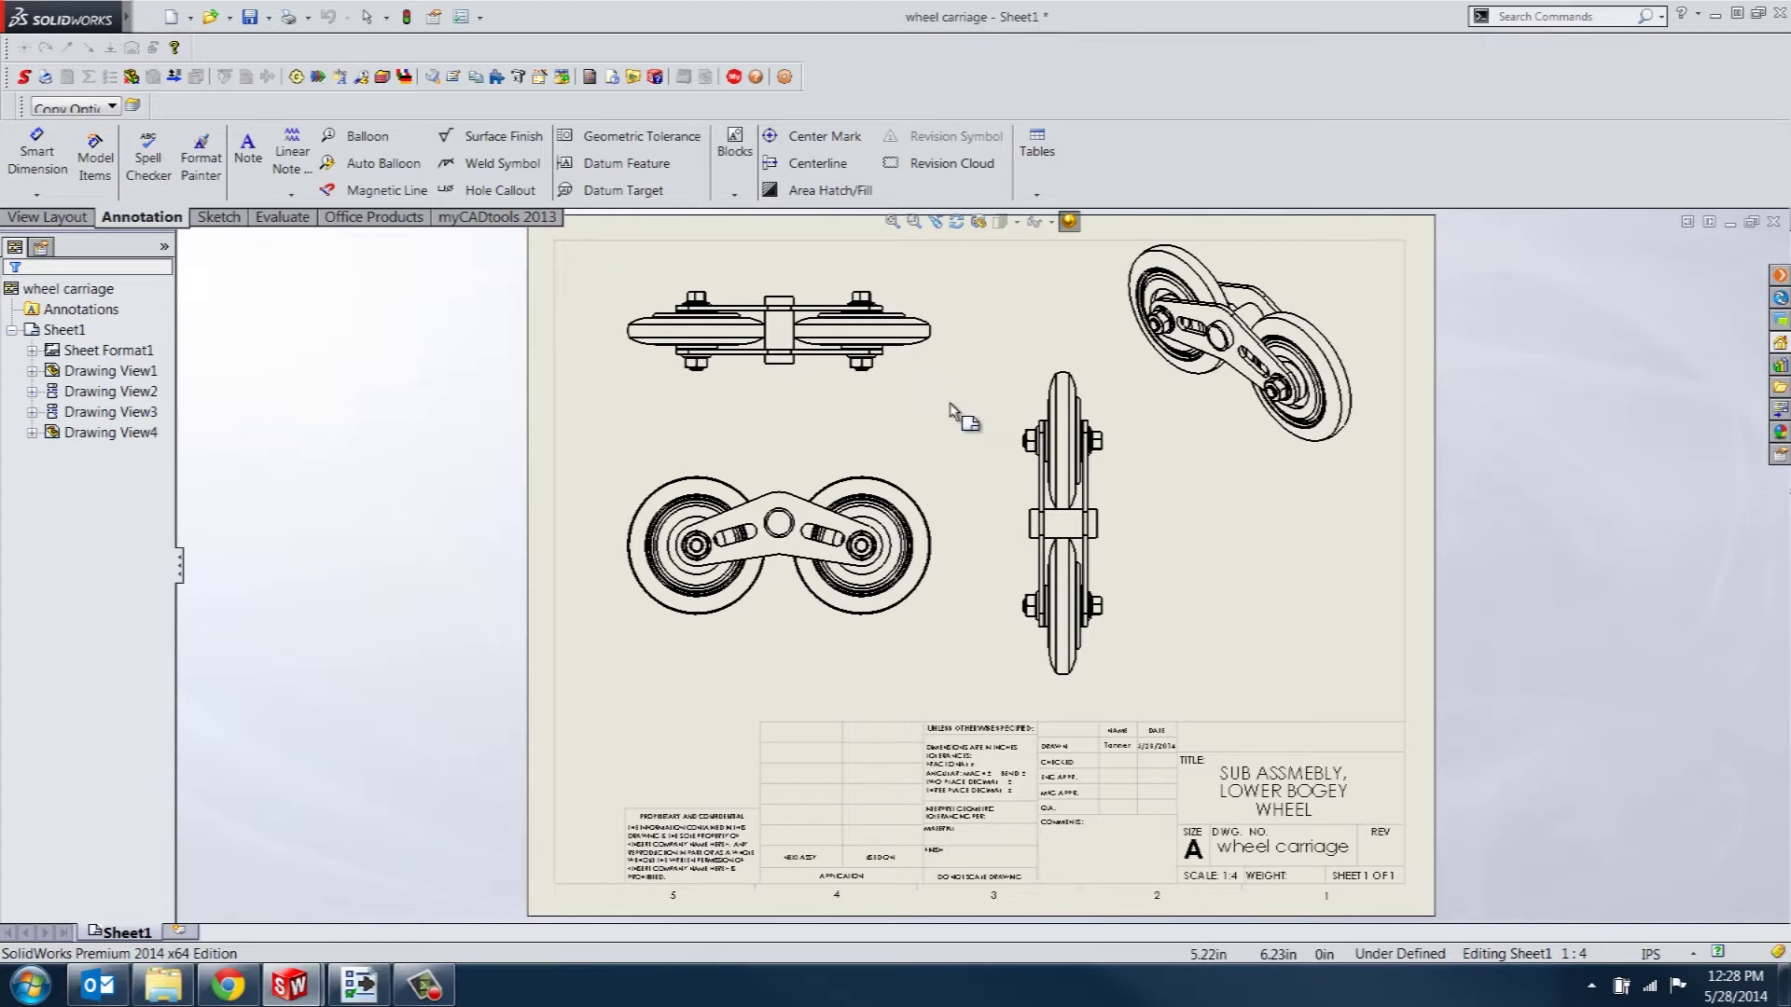
Step: Review the wheel carriage drawing's Copy Options layer and its three custom properties, including Material Cost 43
click(136, 106)
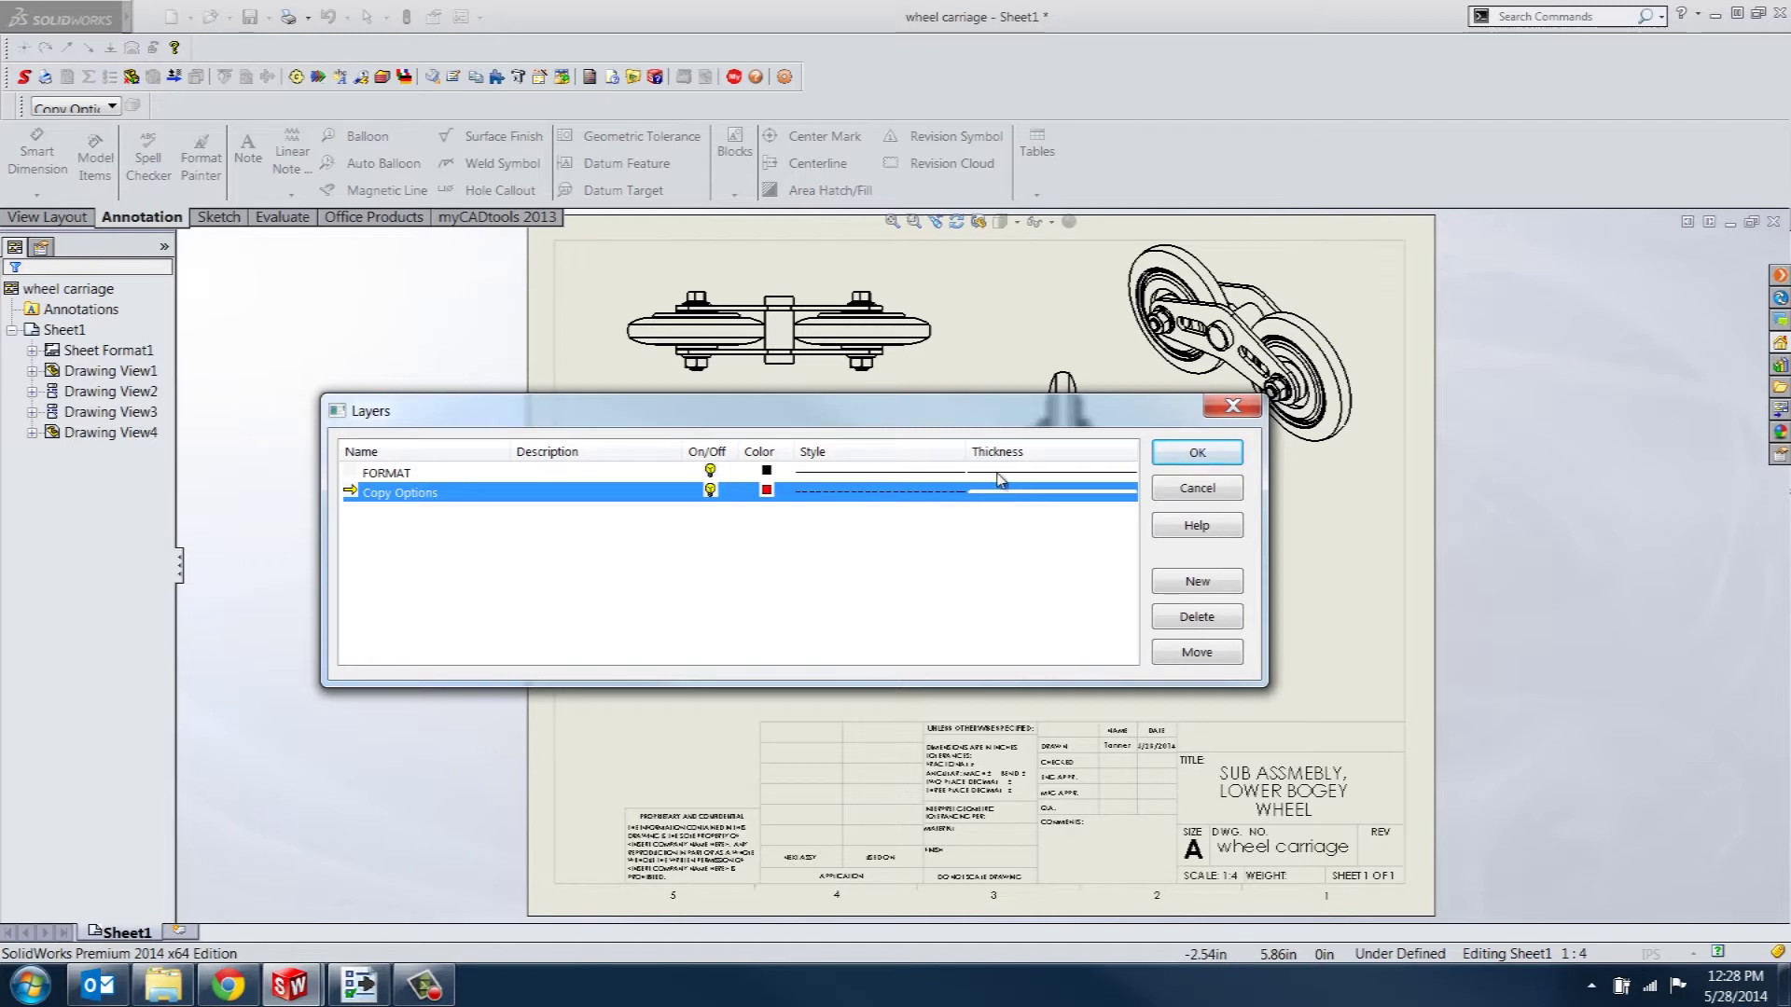
click(1197, 453)
click(147, 17)
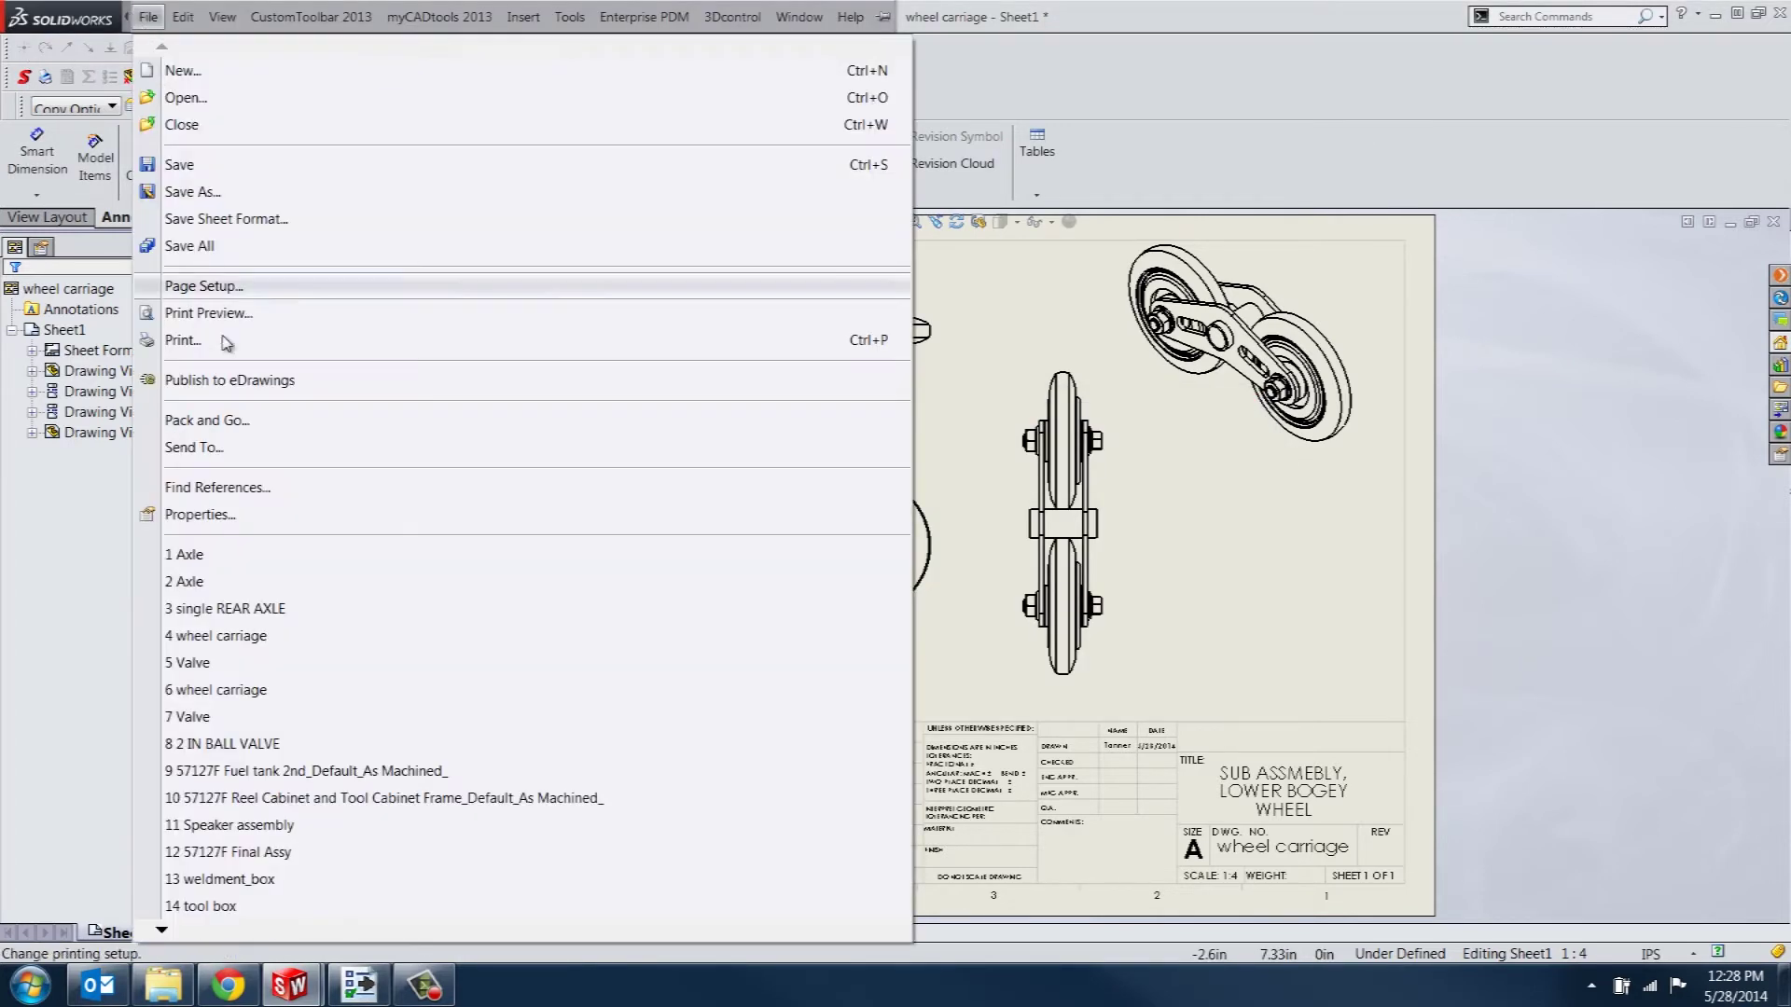
click(244, 509)
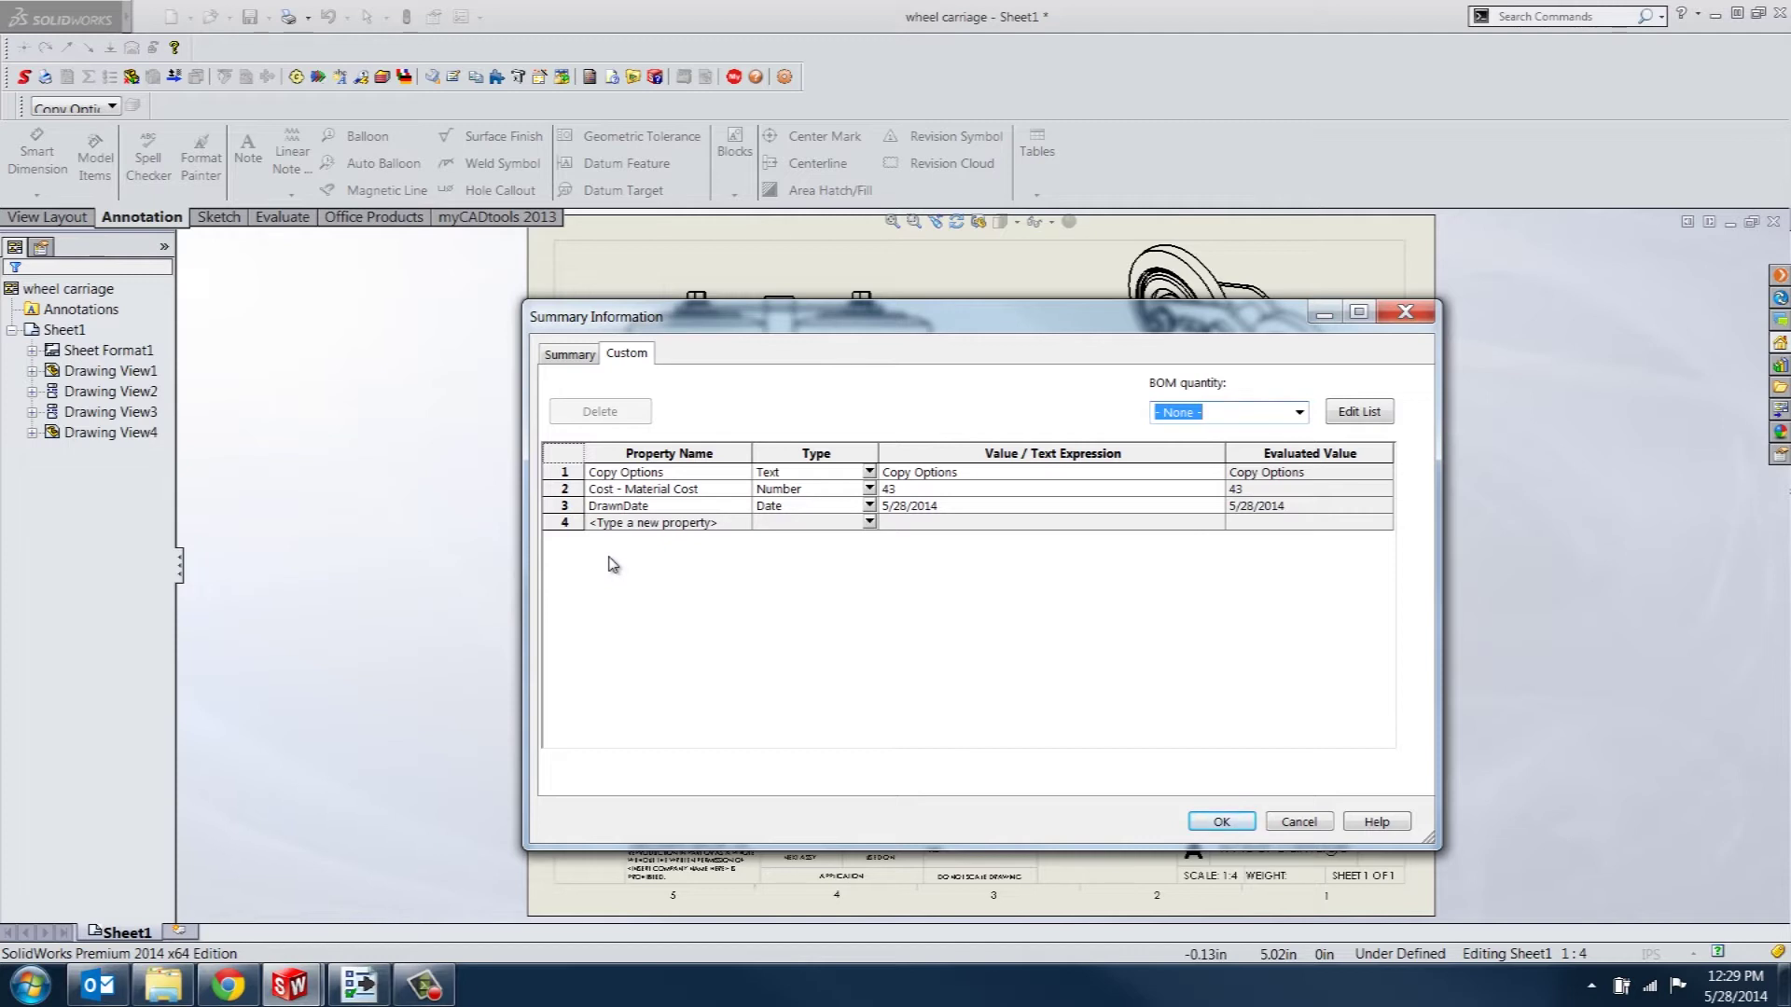
click(1217, 826)
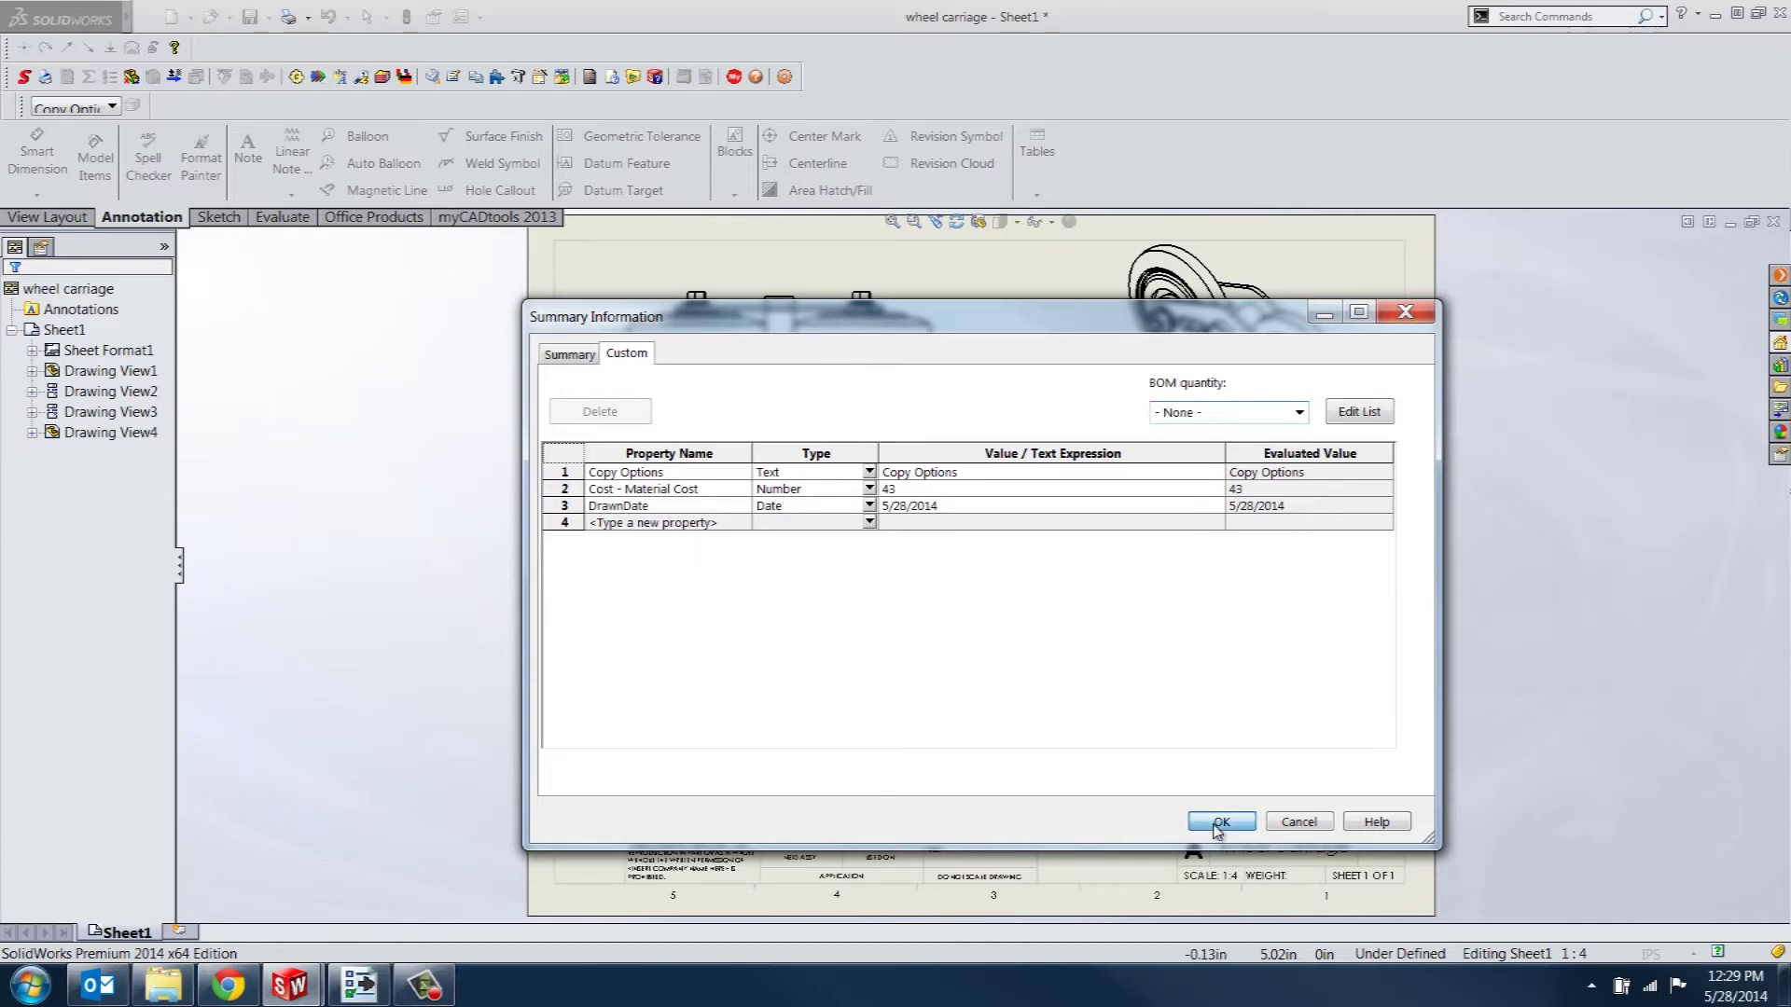
Step: Bring up the Valve drawing and confirm its only layer is FORMAT
click(1733, 224)
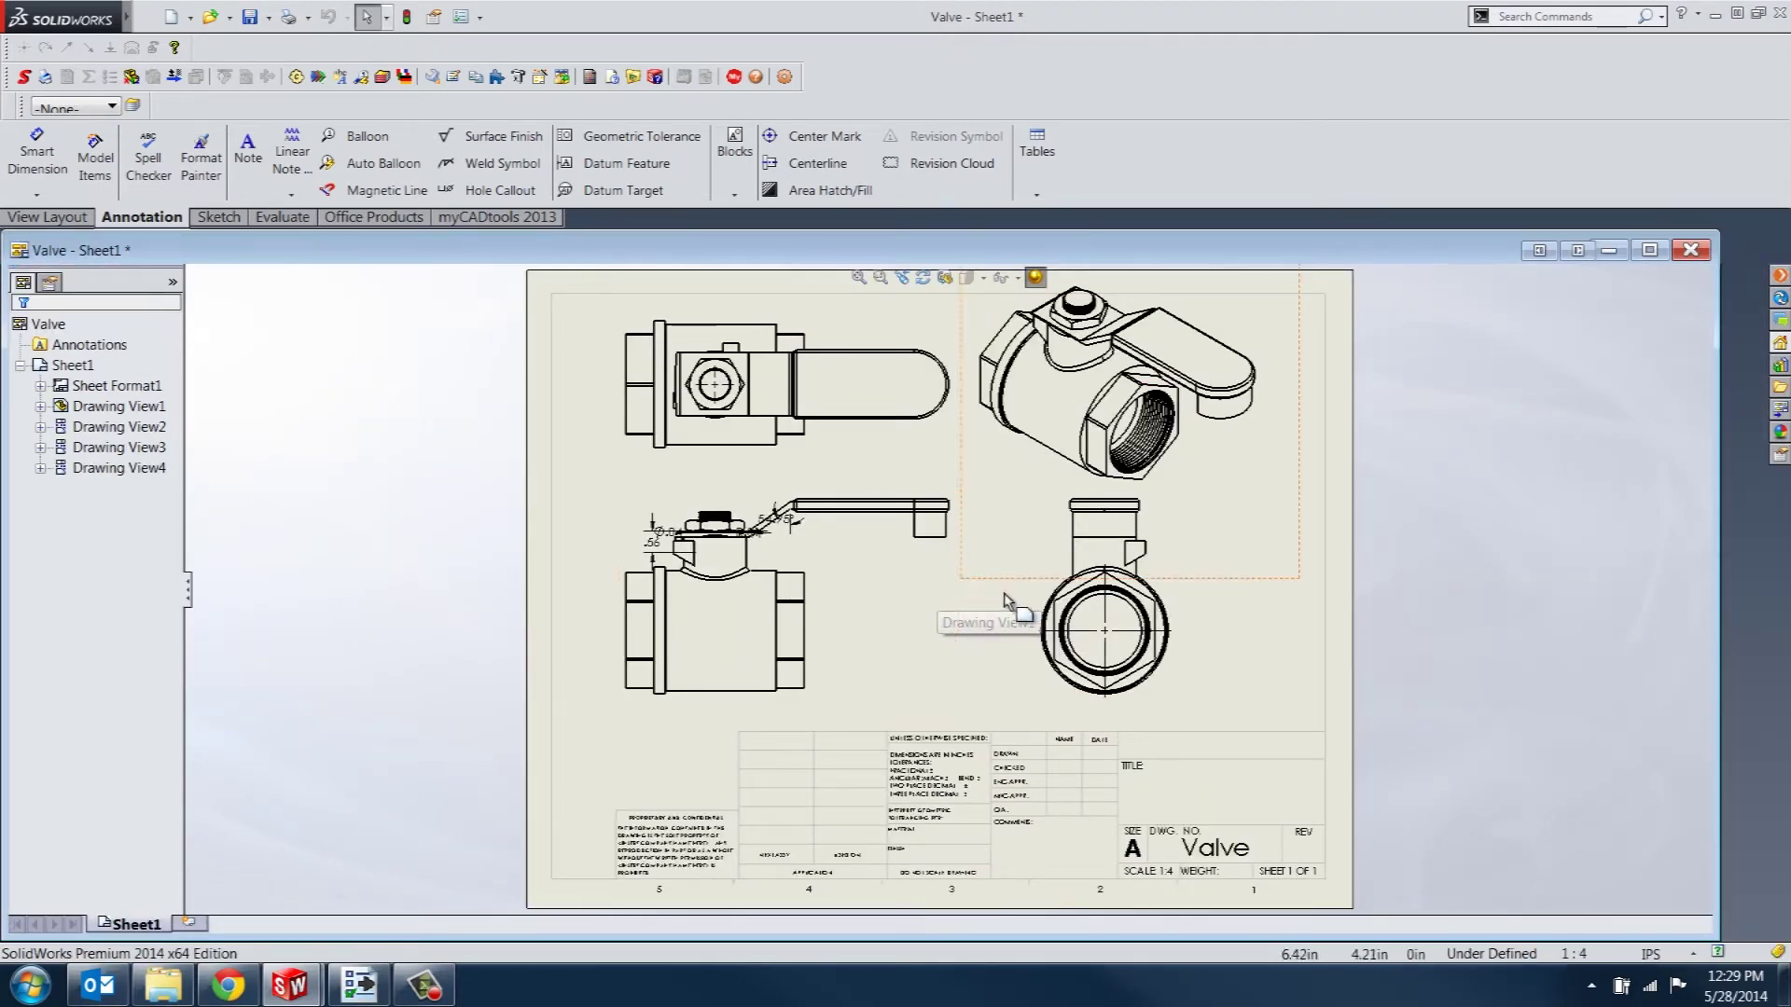
click(984, 601)
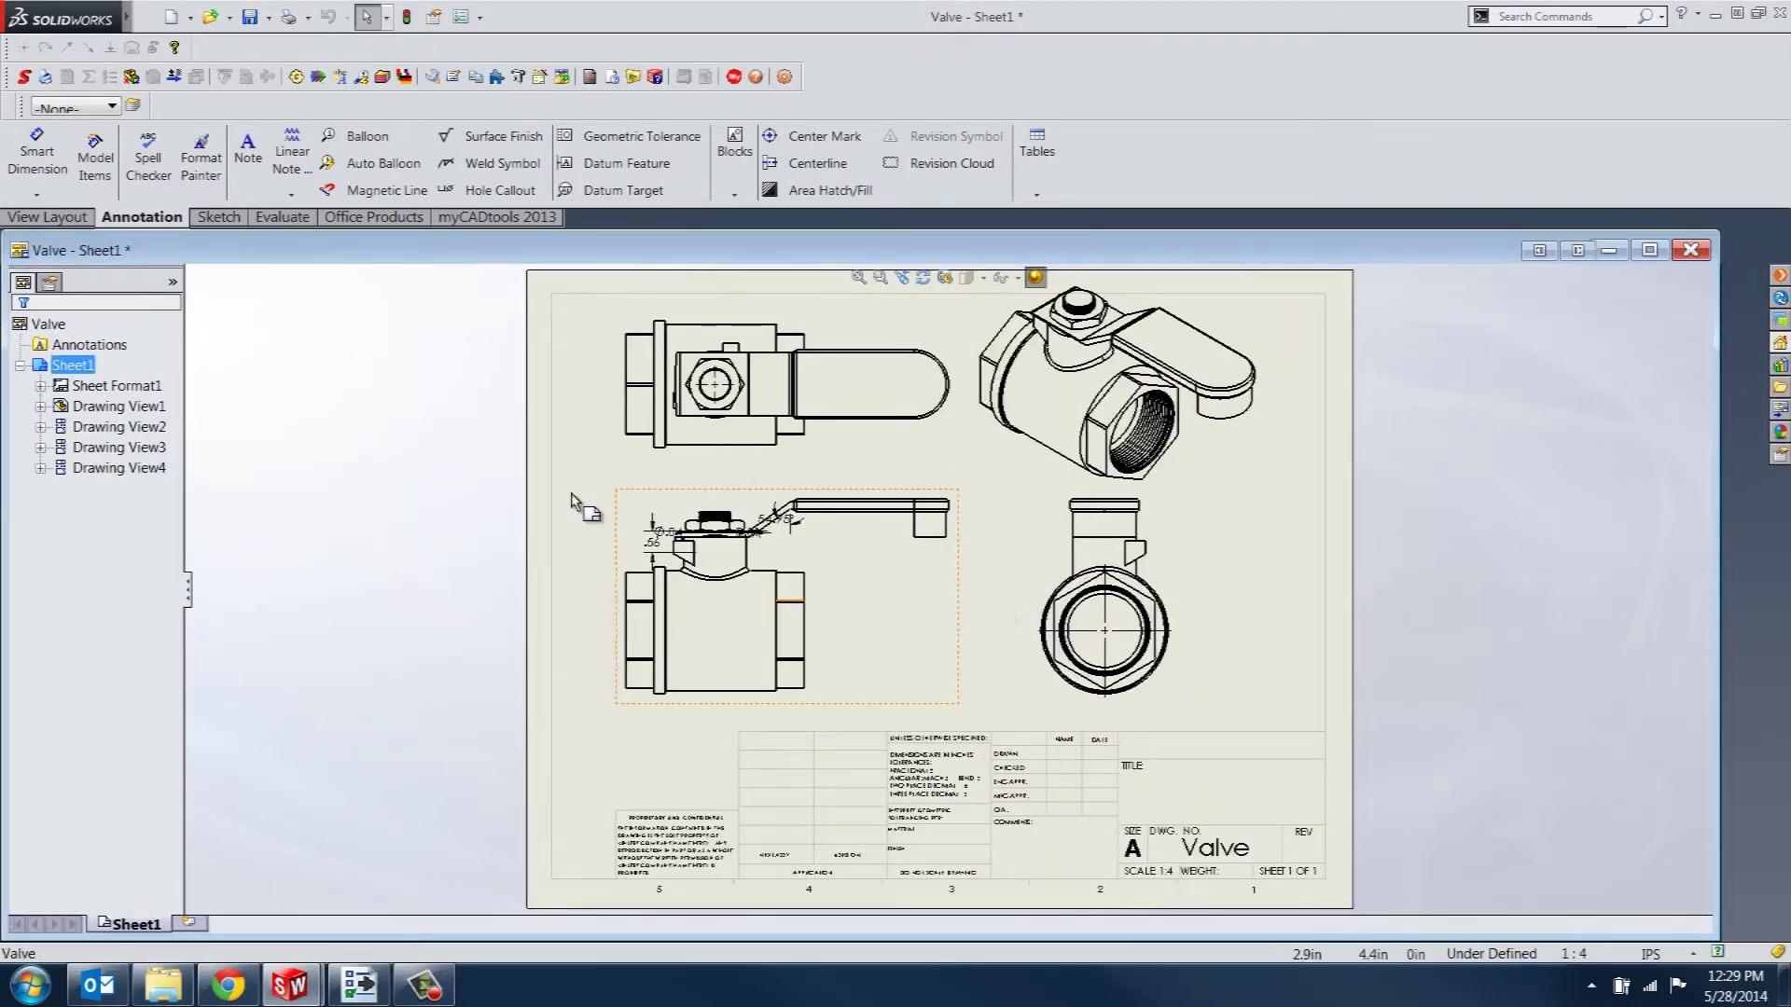
click(133, 108)
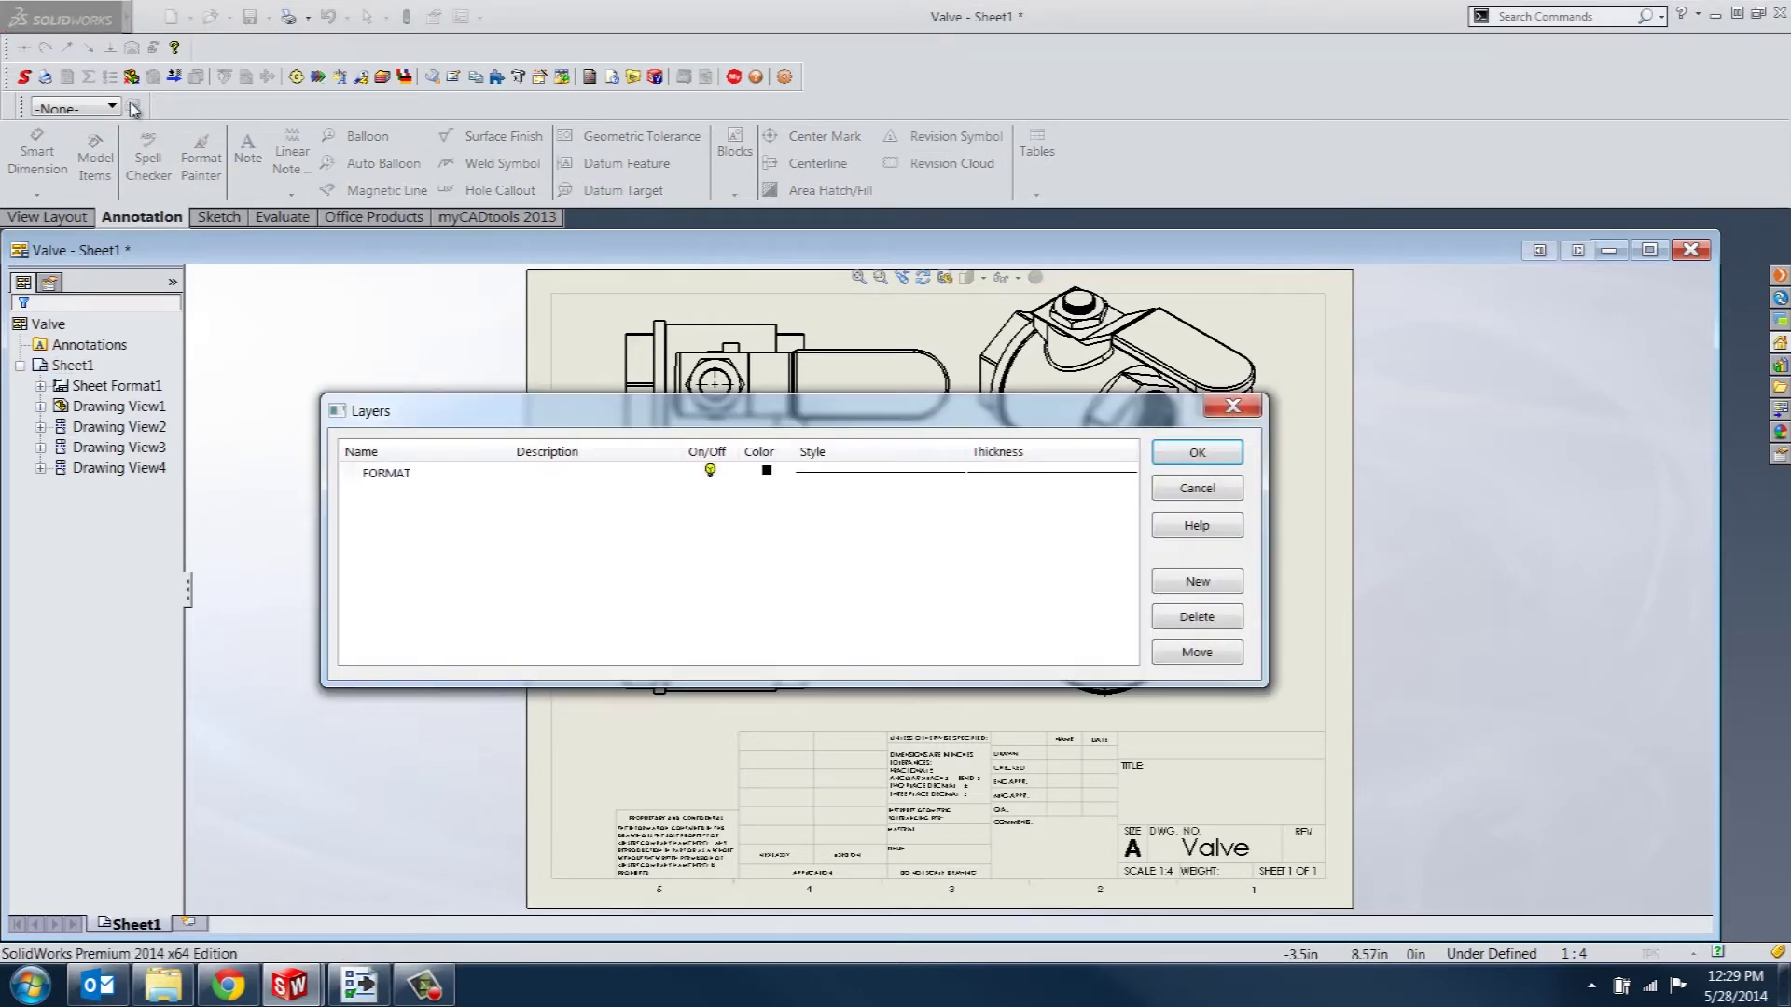
click(1211, 454)
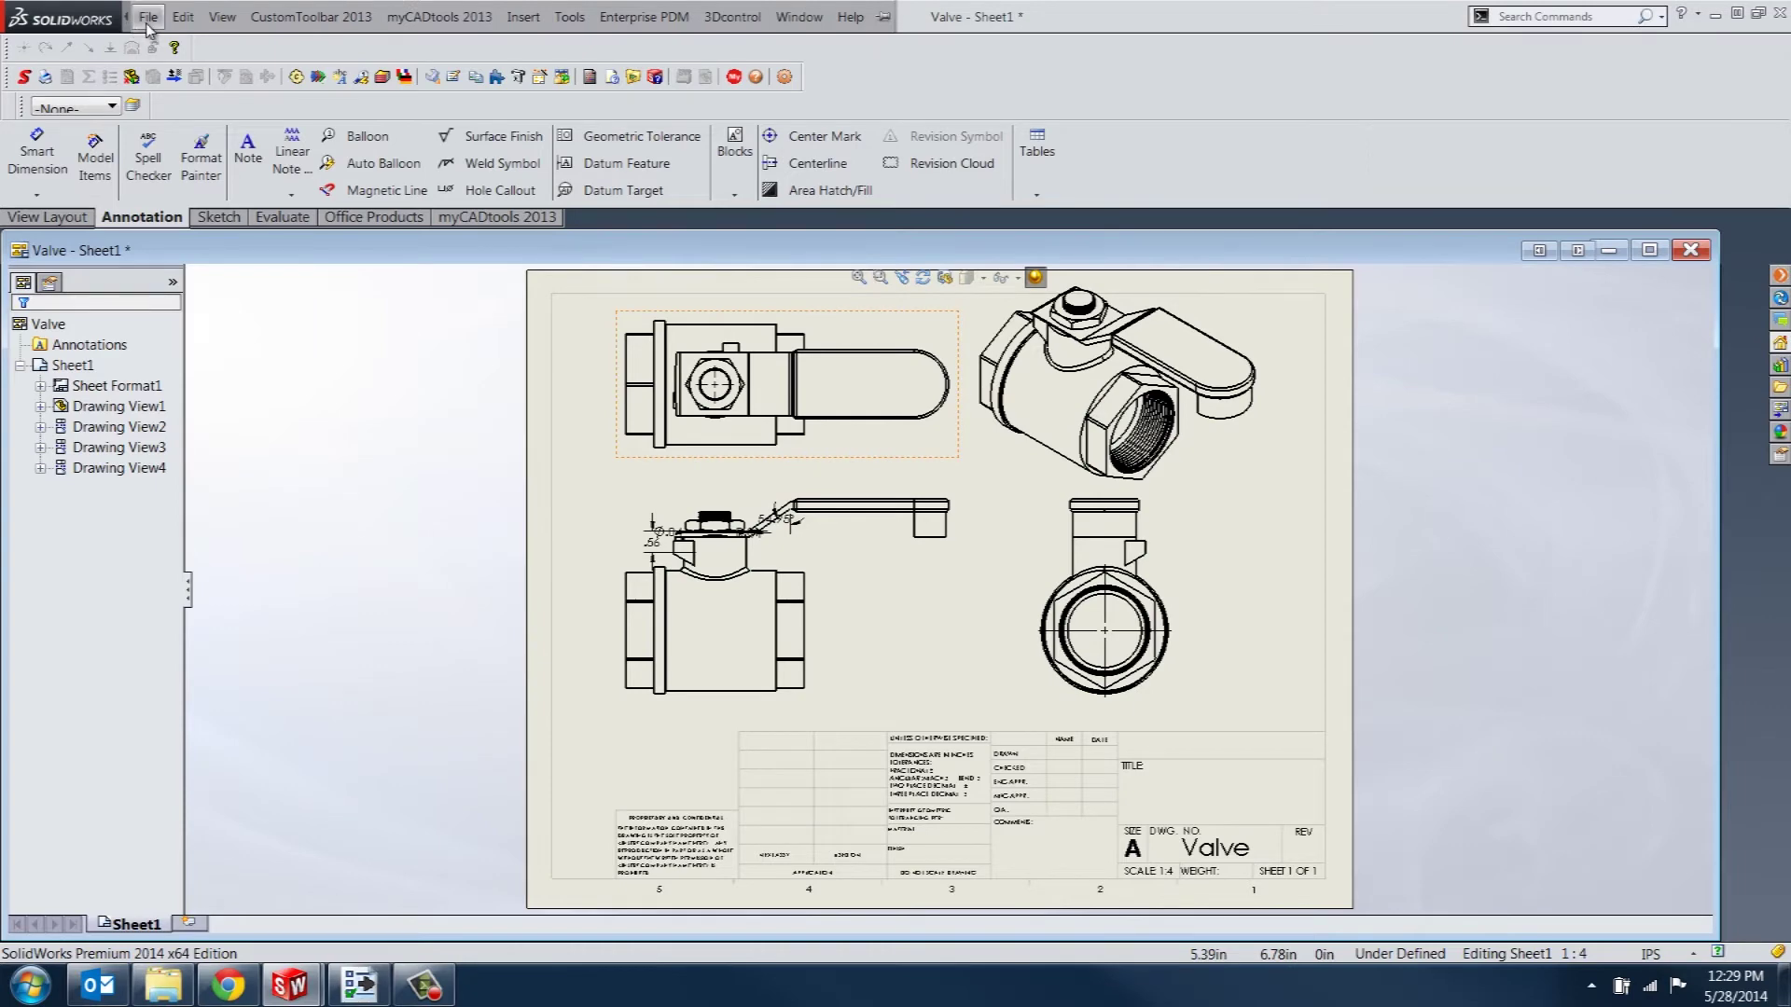
Step: Confirm the Valve drawing has no custom properties, then launch CopyOptions
click(147, 16)
click(200, 515)
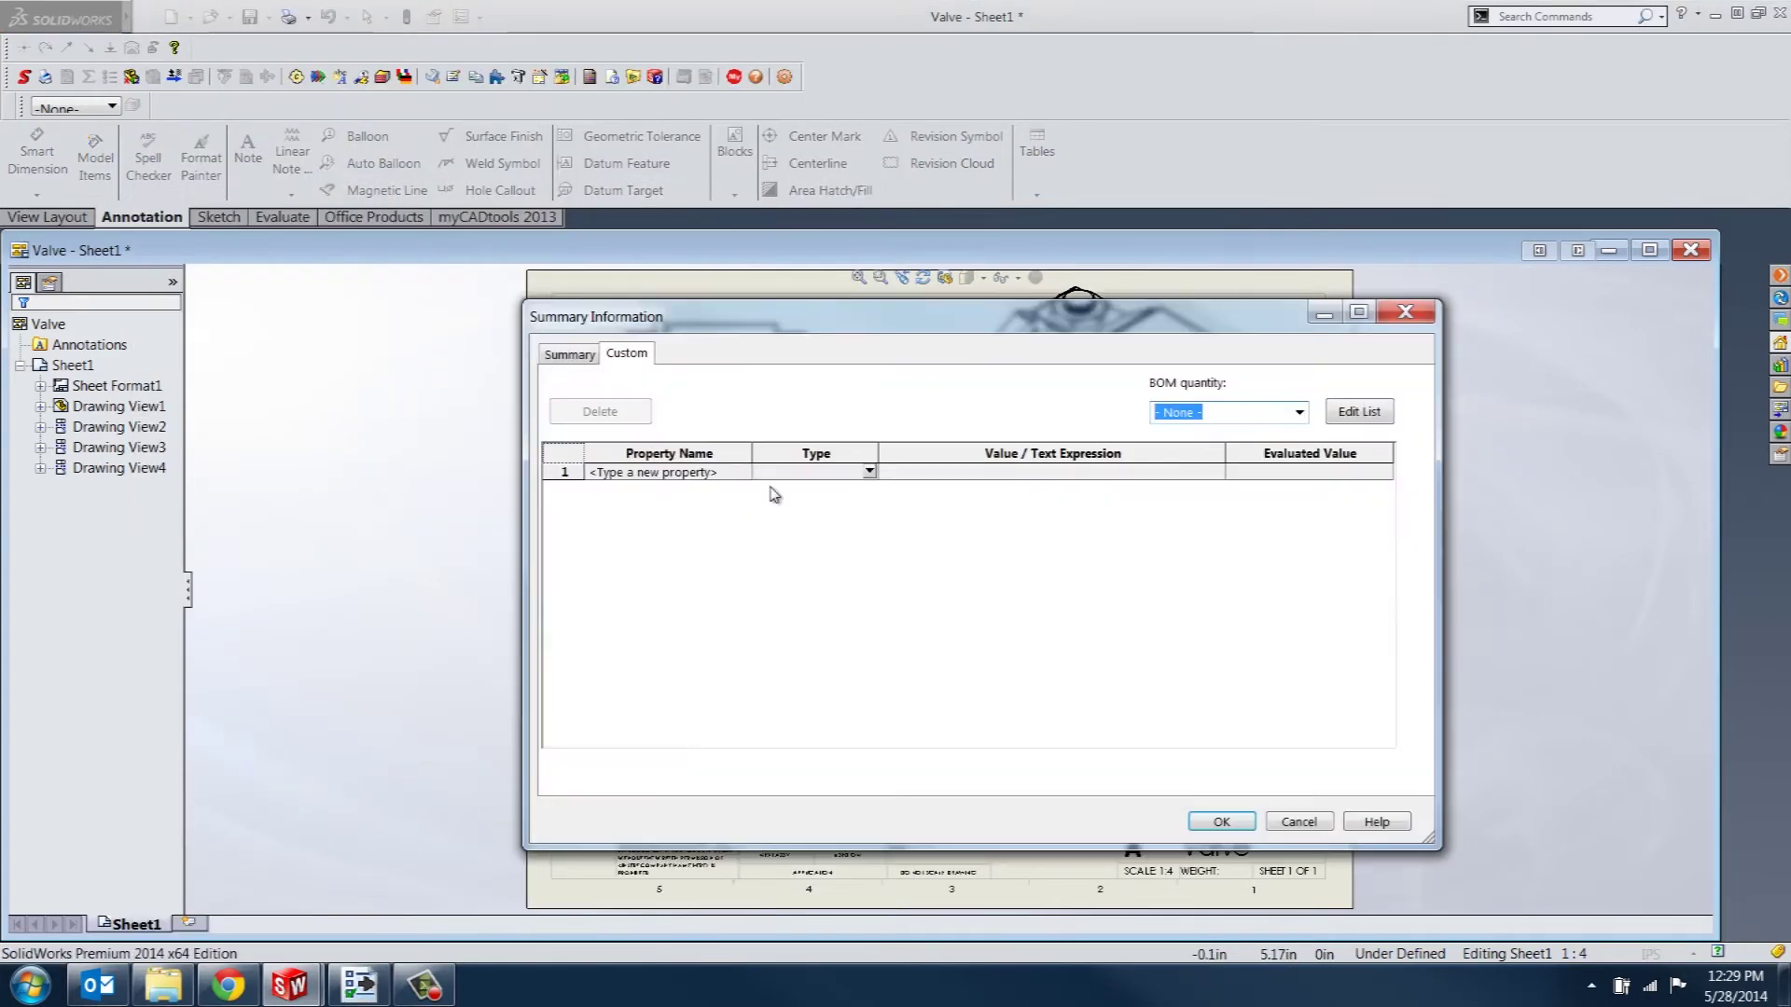
click(1300, 822)
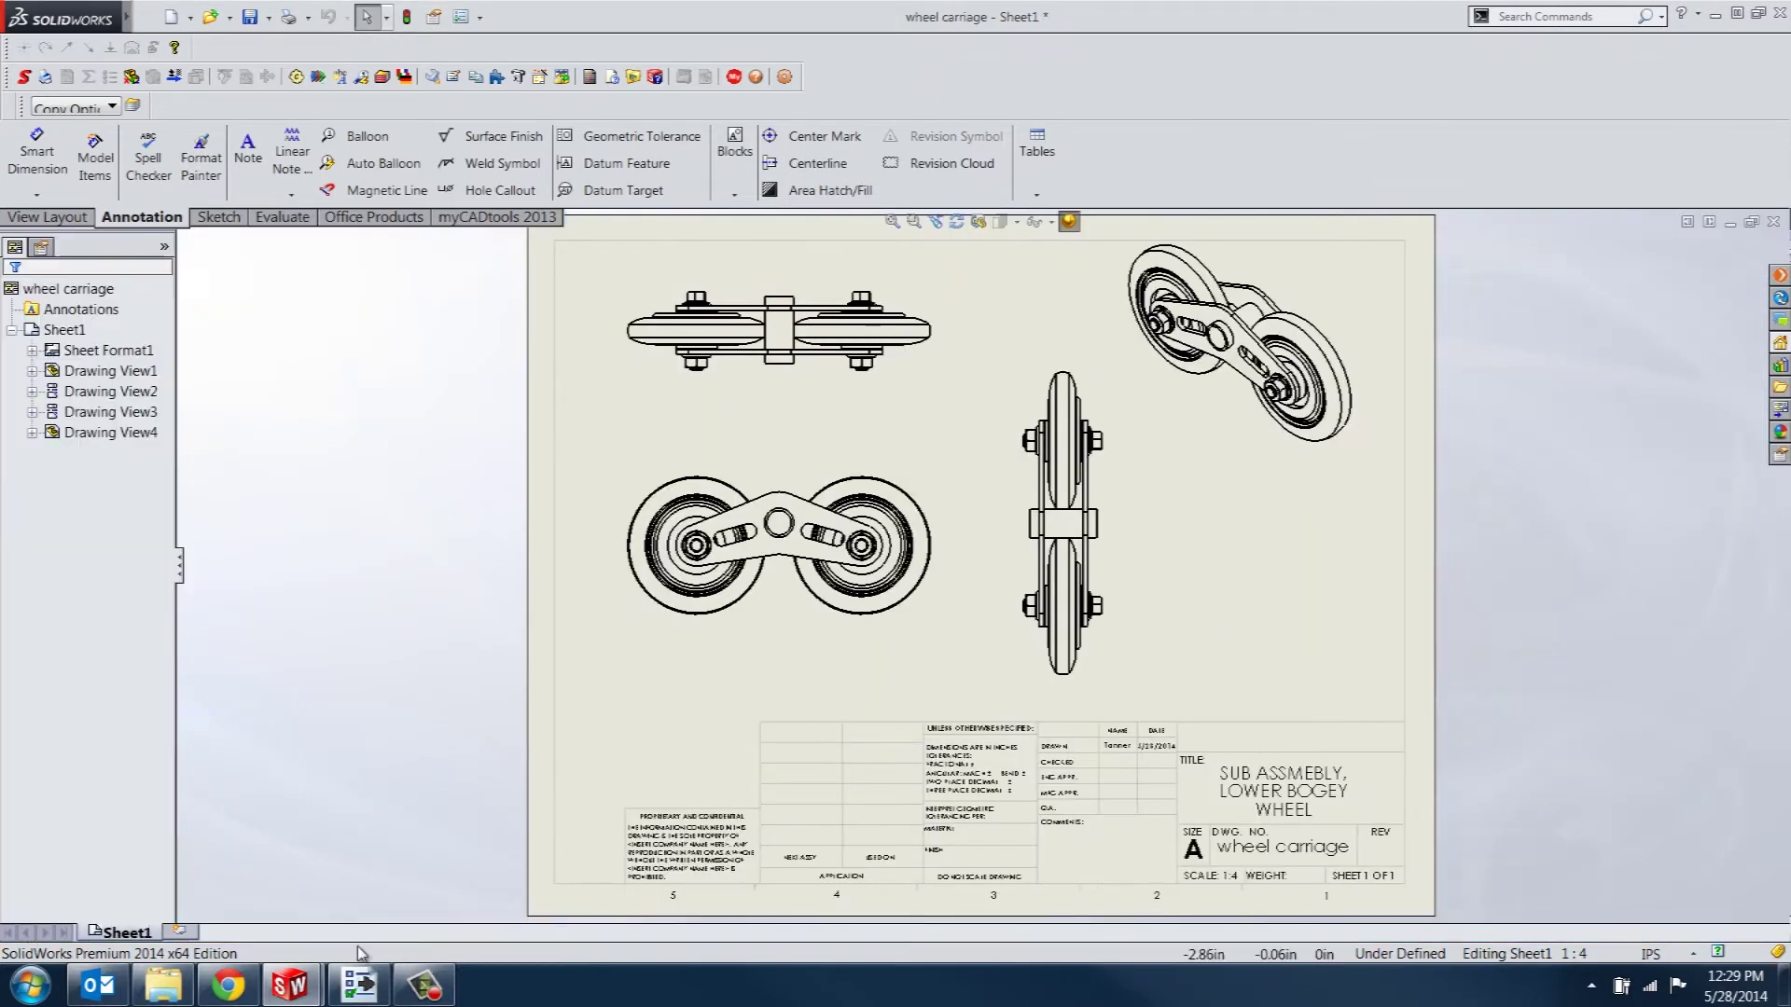
click(359, 984)
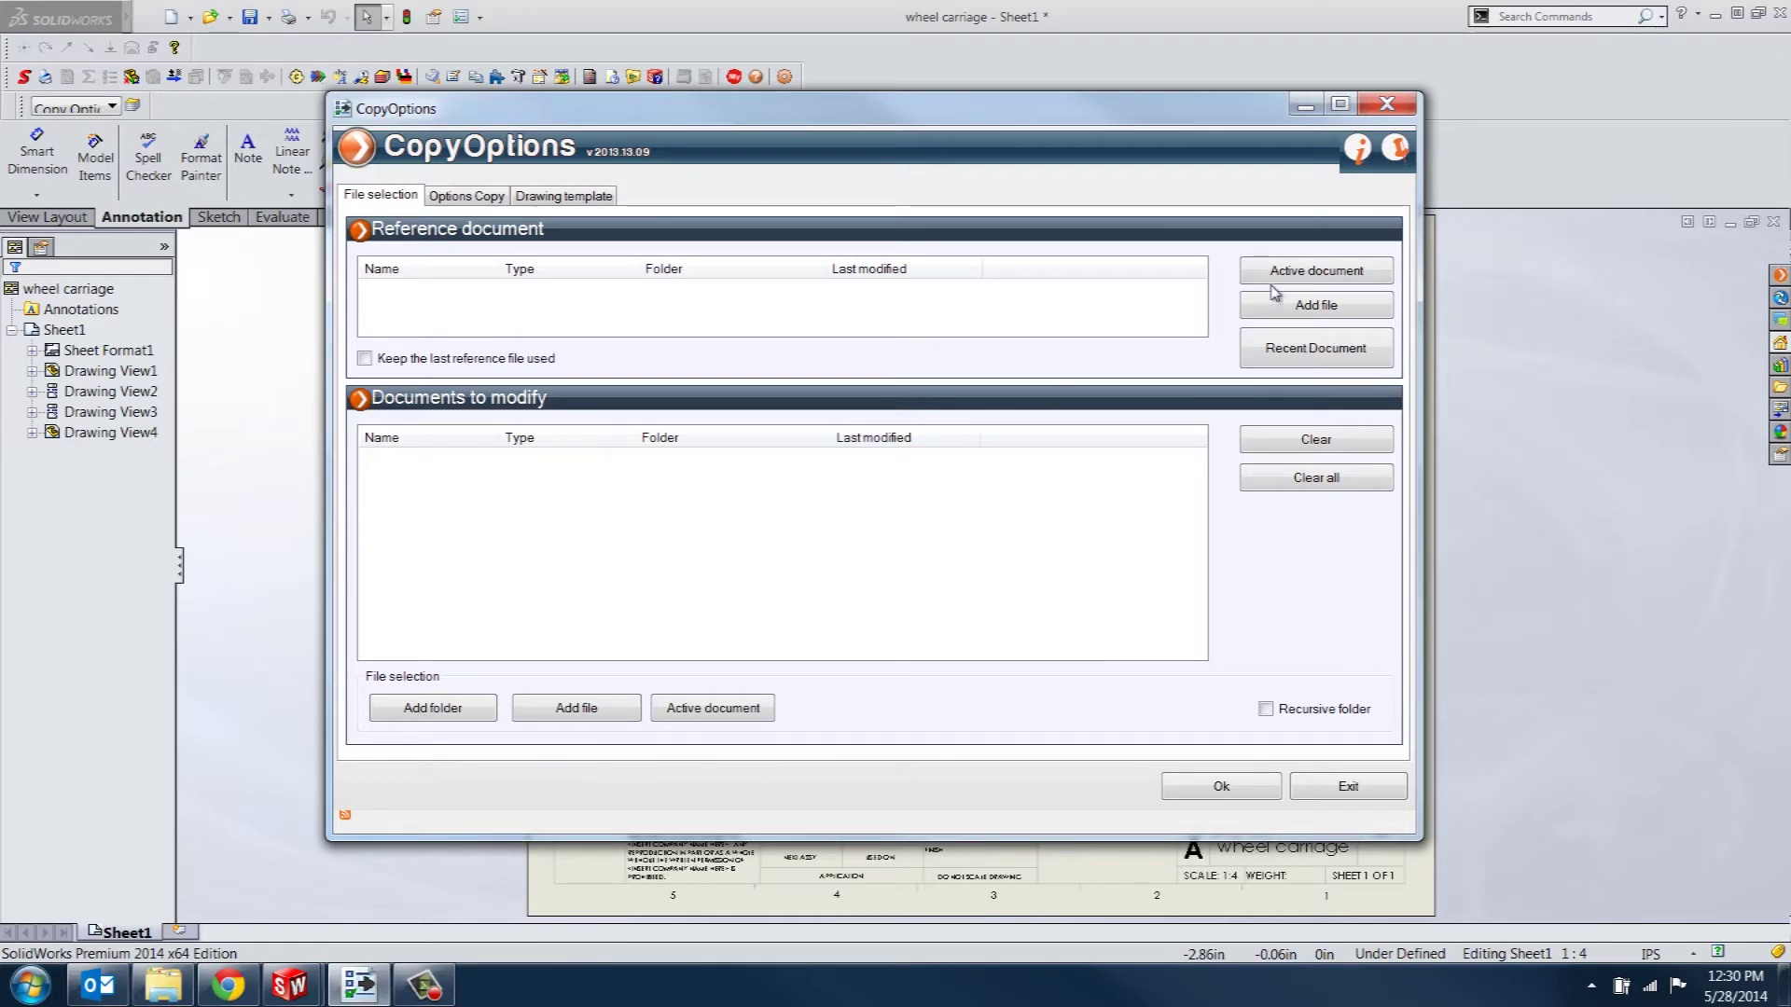
Step: Make the active wheel carriage drawing the reference and add the active Valve.SLDDRW to modify
drag(1204, 110, 1151, 96)
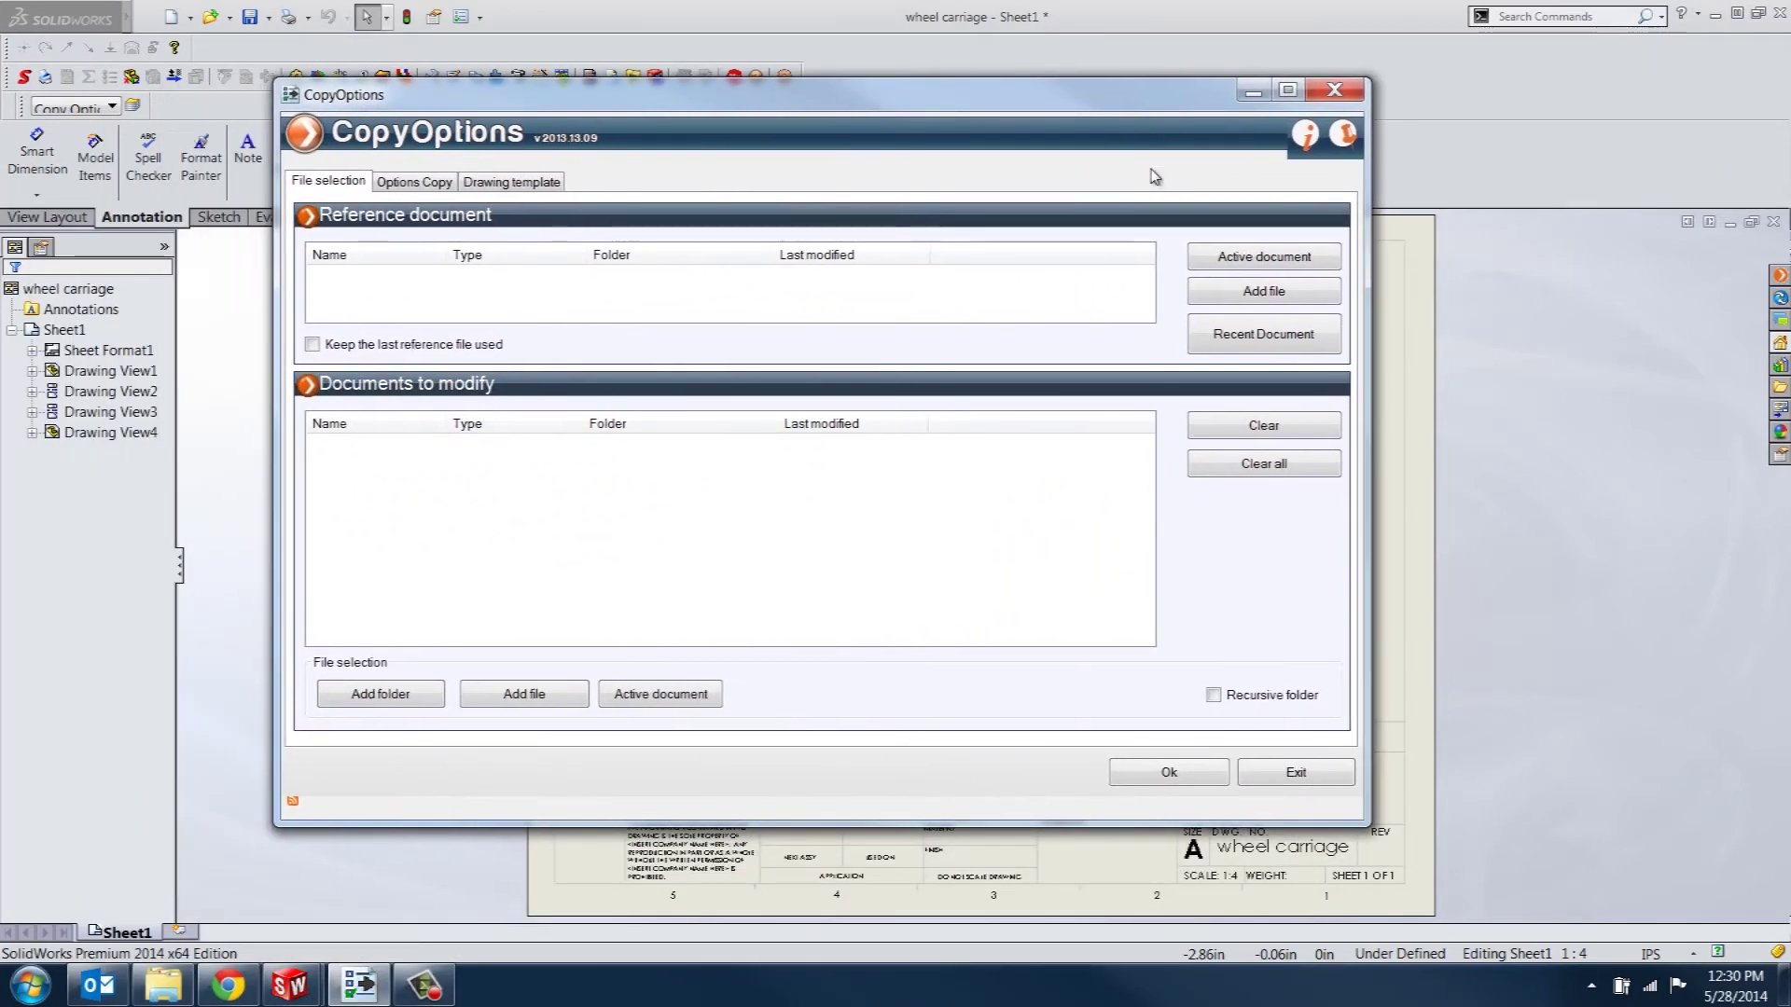
click(1259, 259)
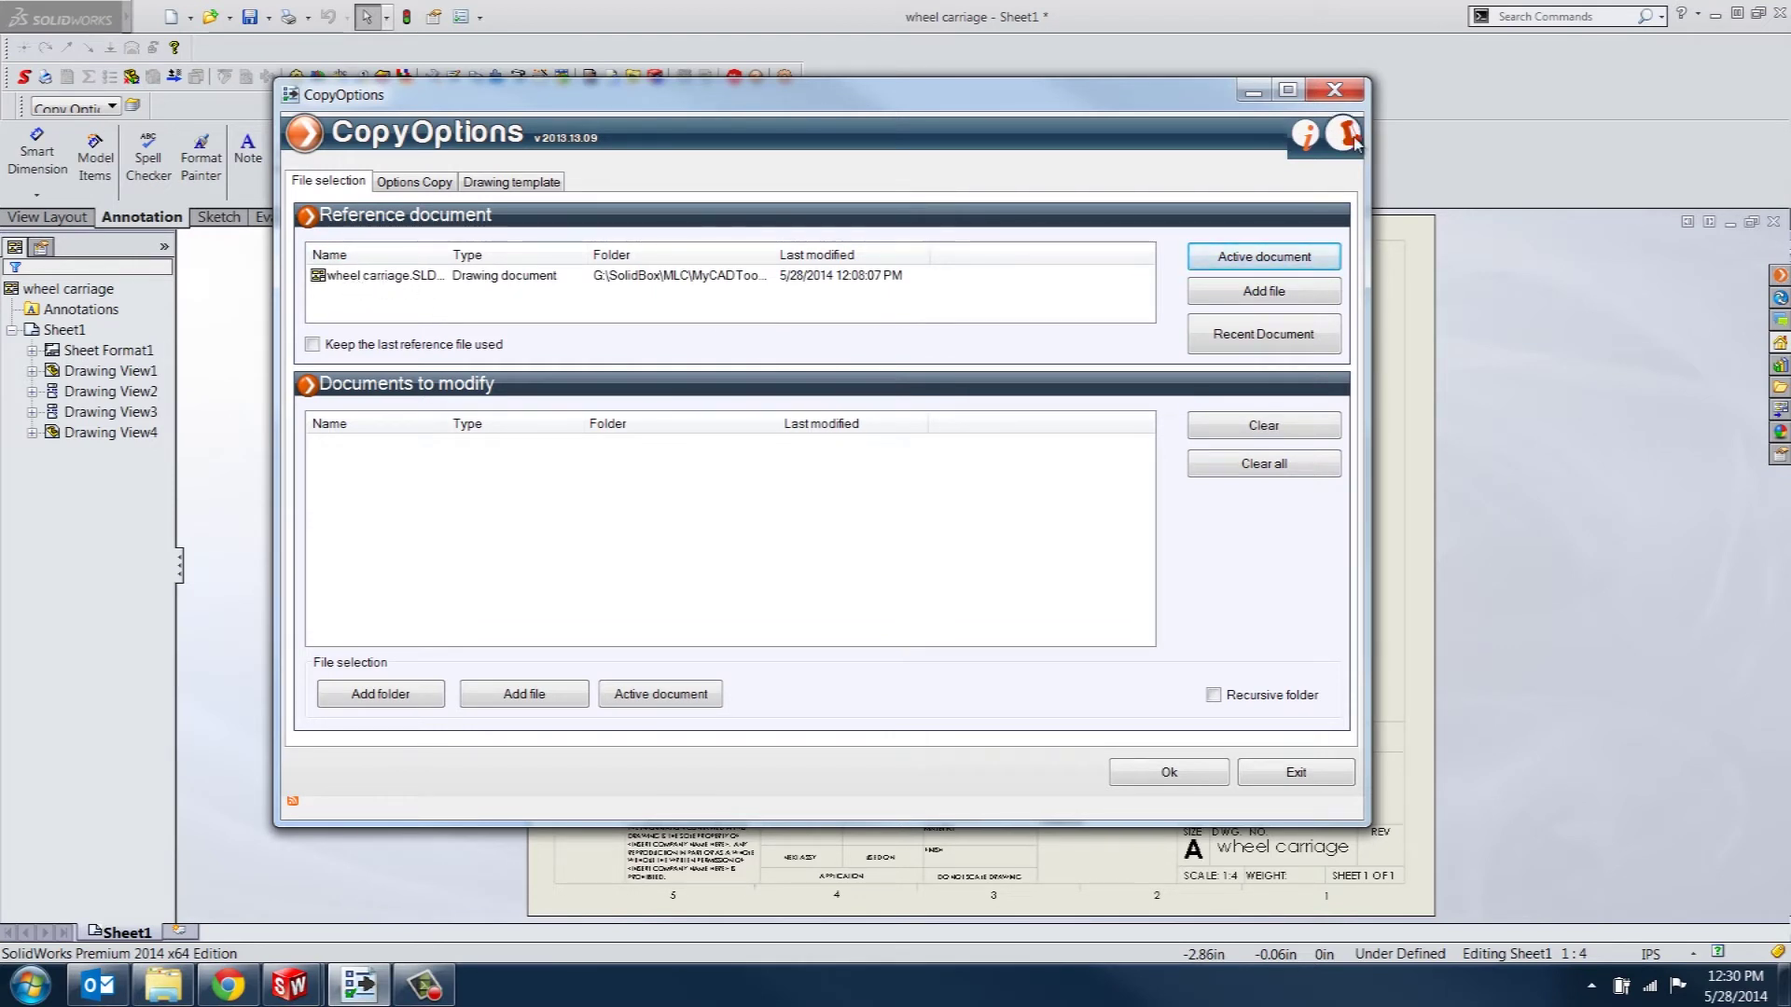
click(1730, 222)
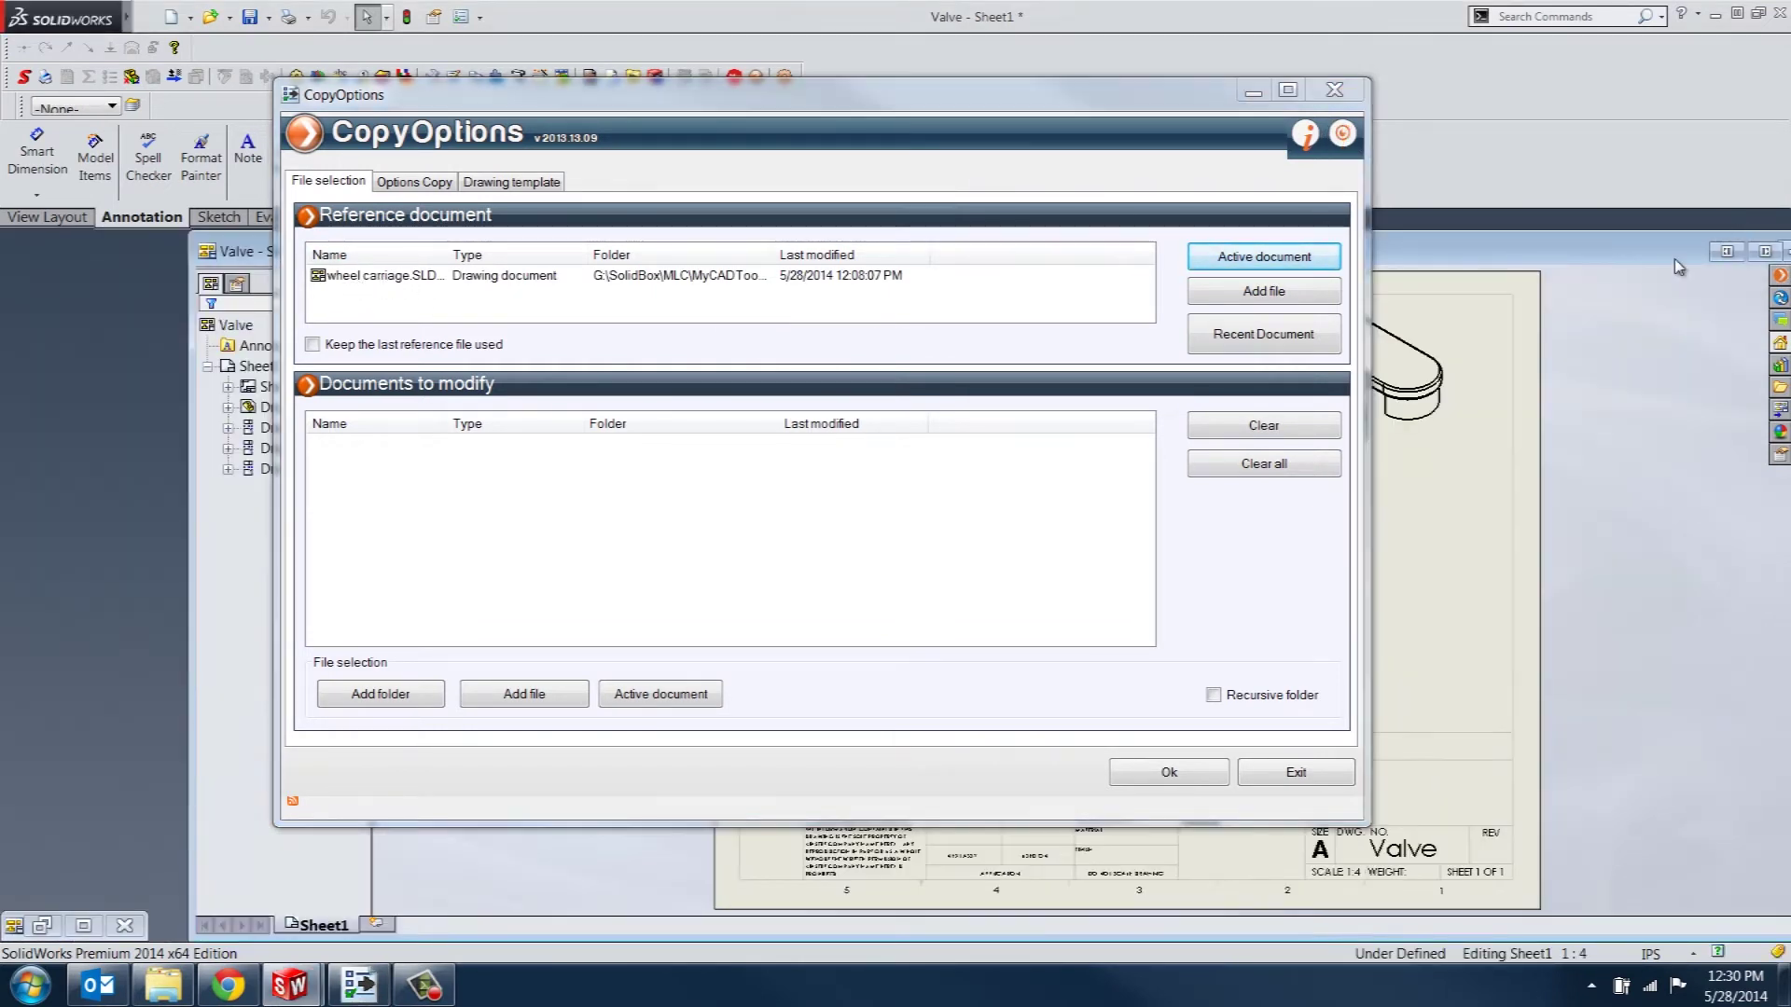
drag(1180, 92, 1235, 149)
click(711, 751)
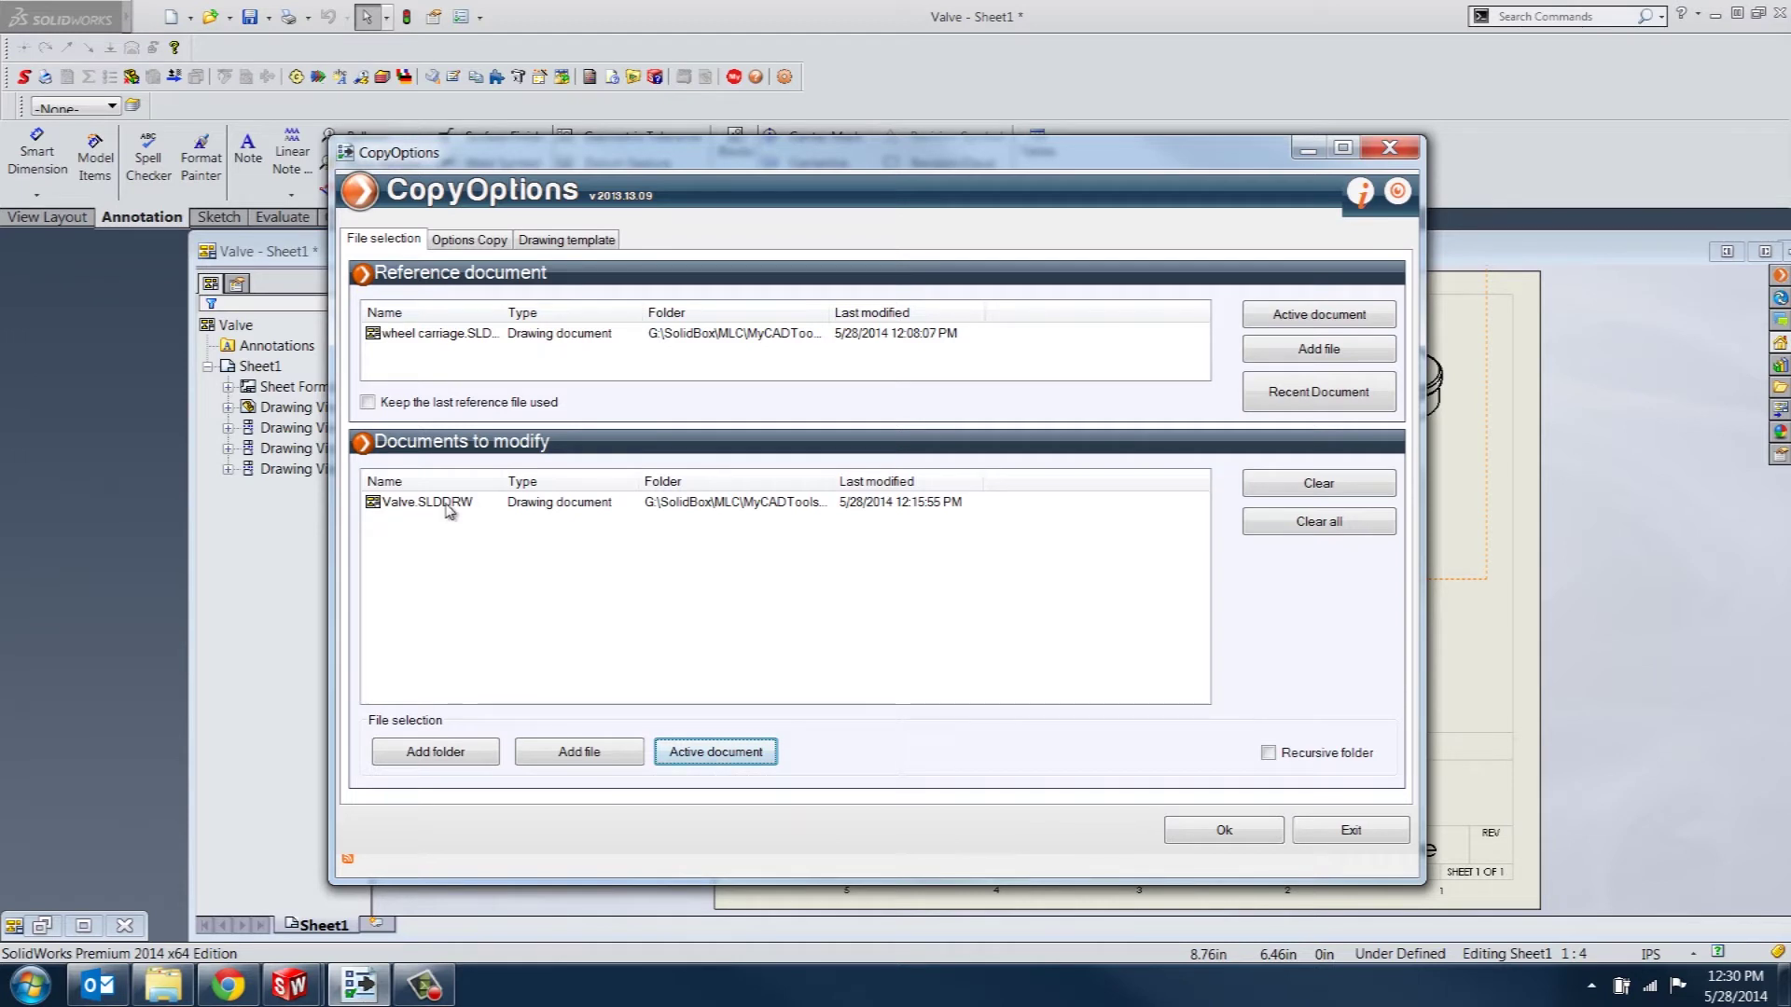
Step: Drag Axle.SLDDRW from Explorer into the documents to modify, then cancel a folder browse
key(alt+Tab)
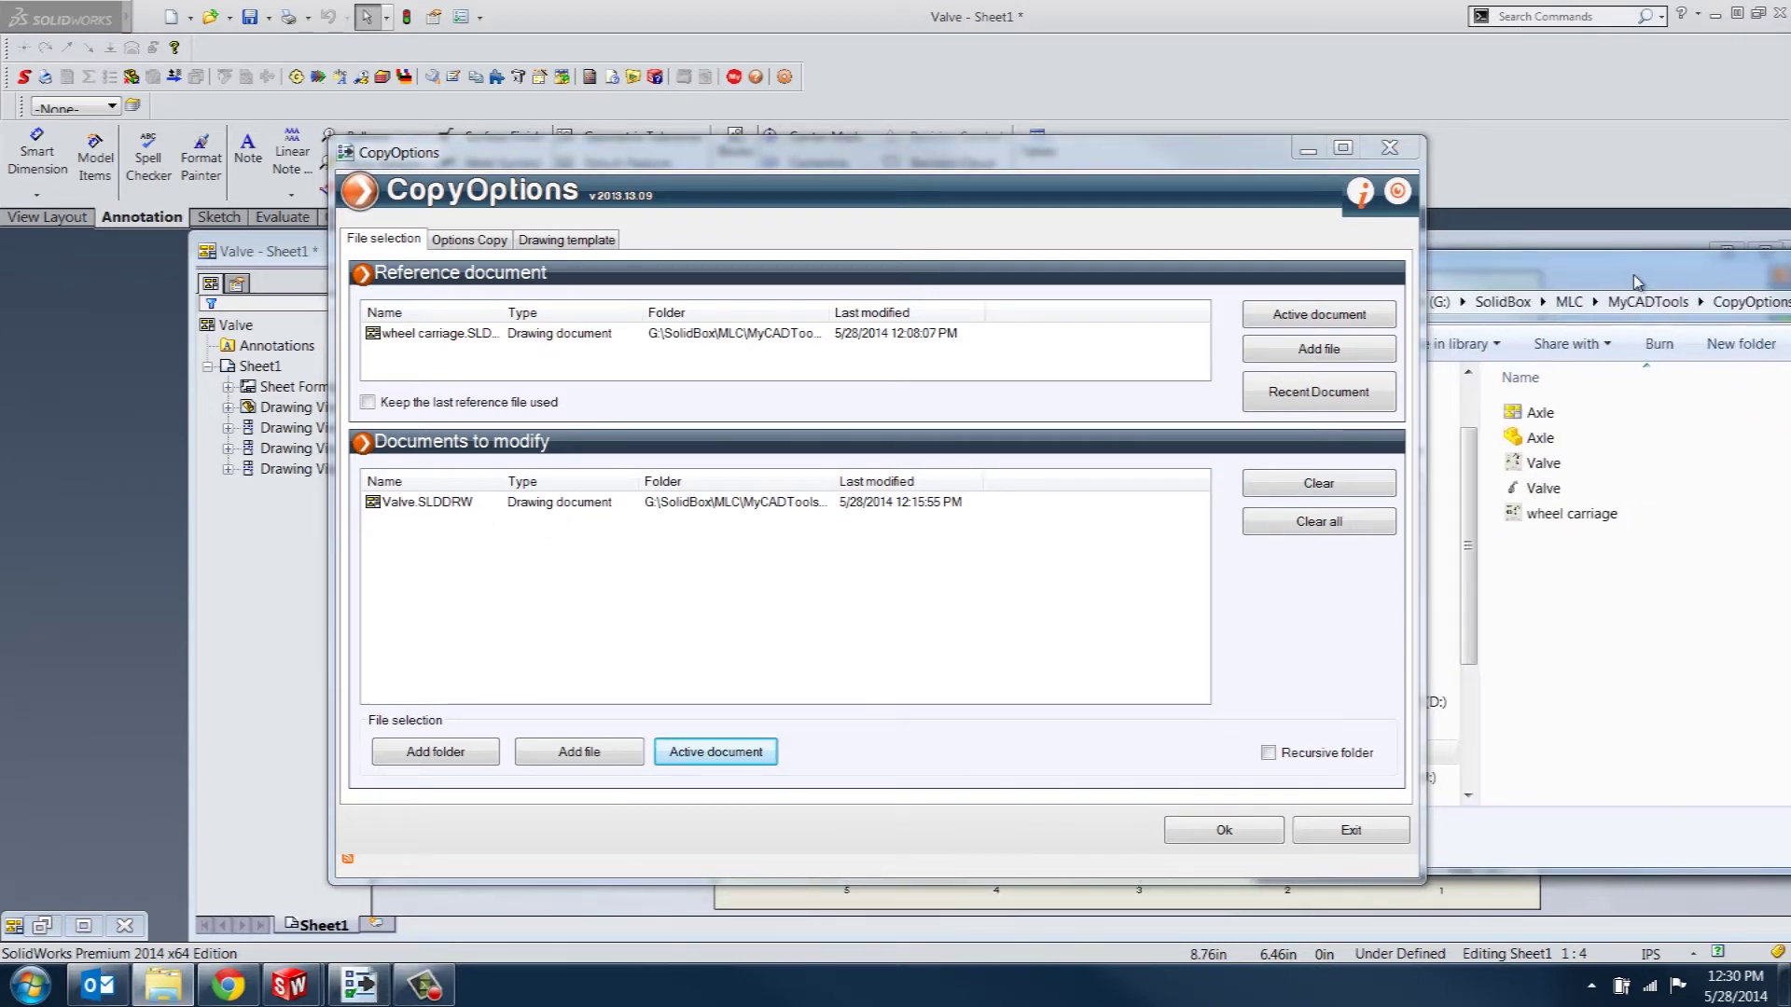
drag(1540, 411, 566, 622)
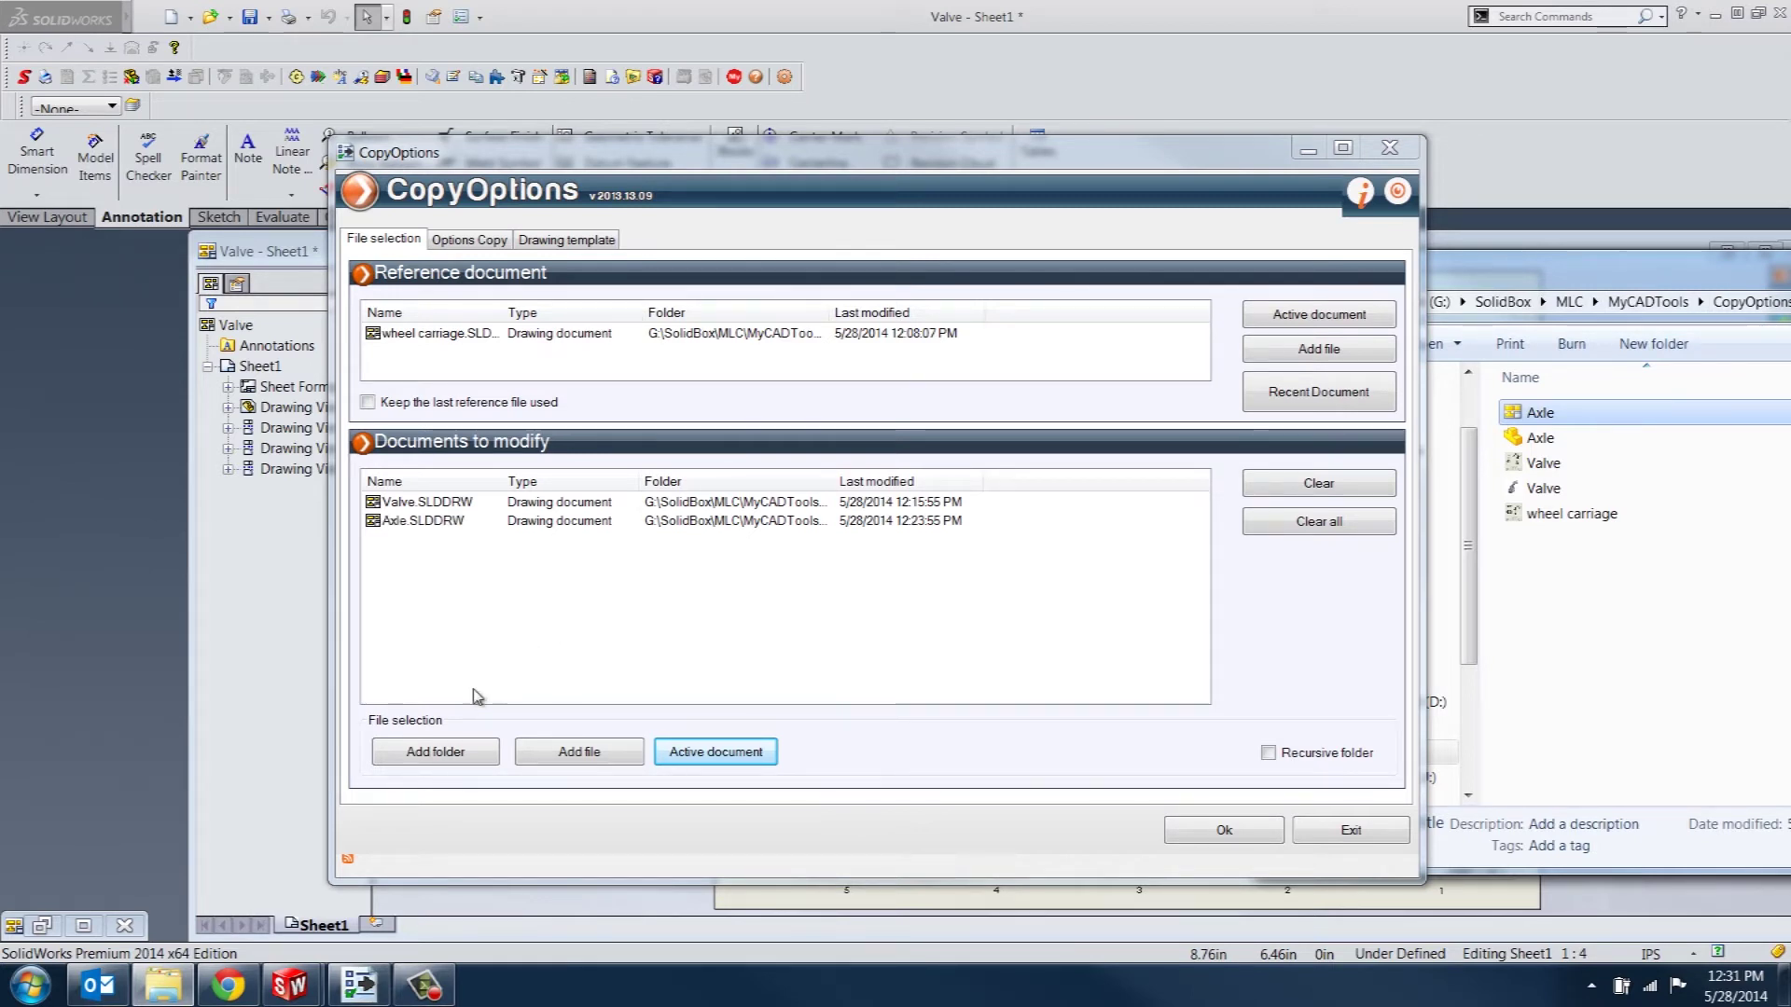
click(439, 749)
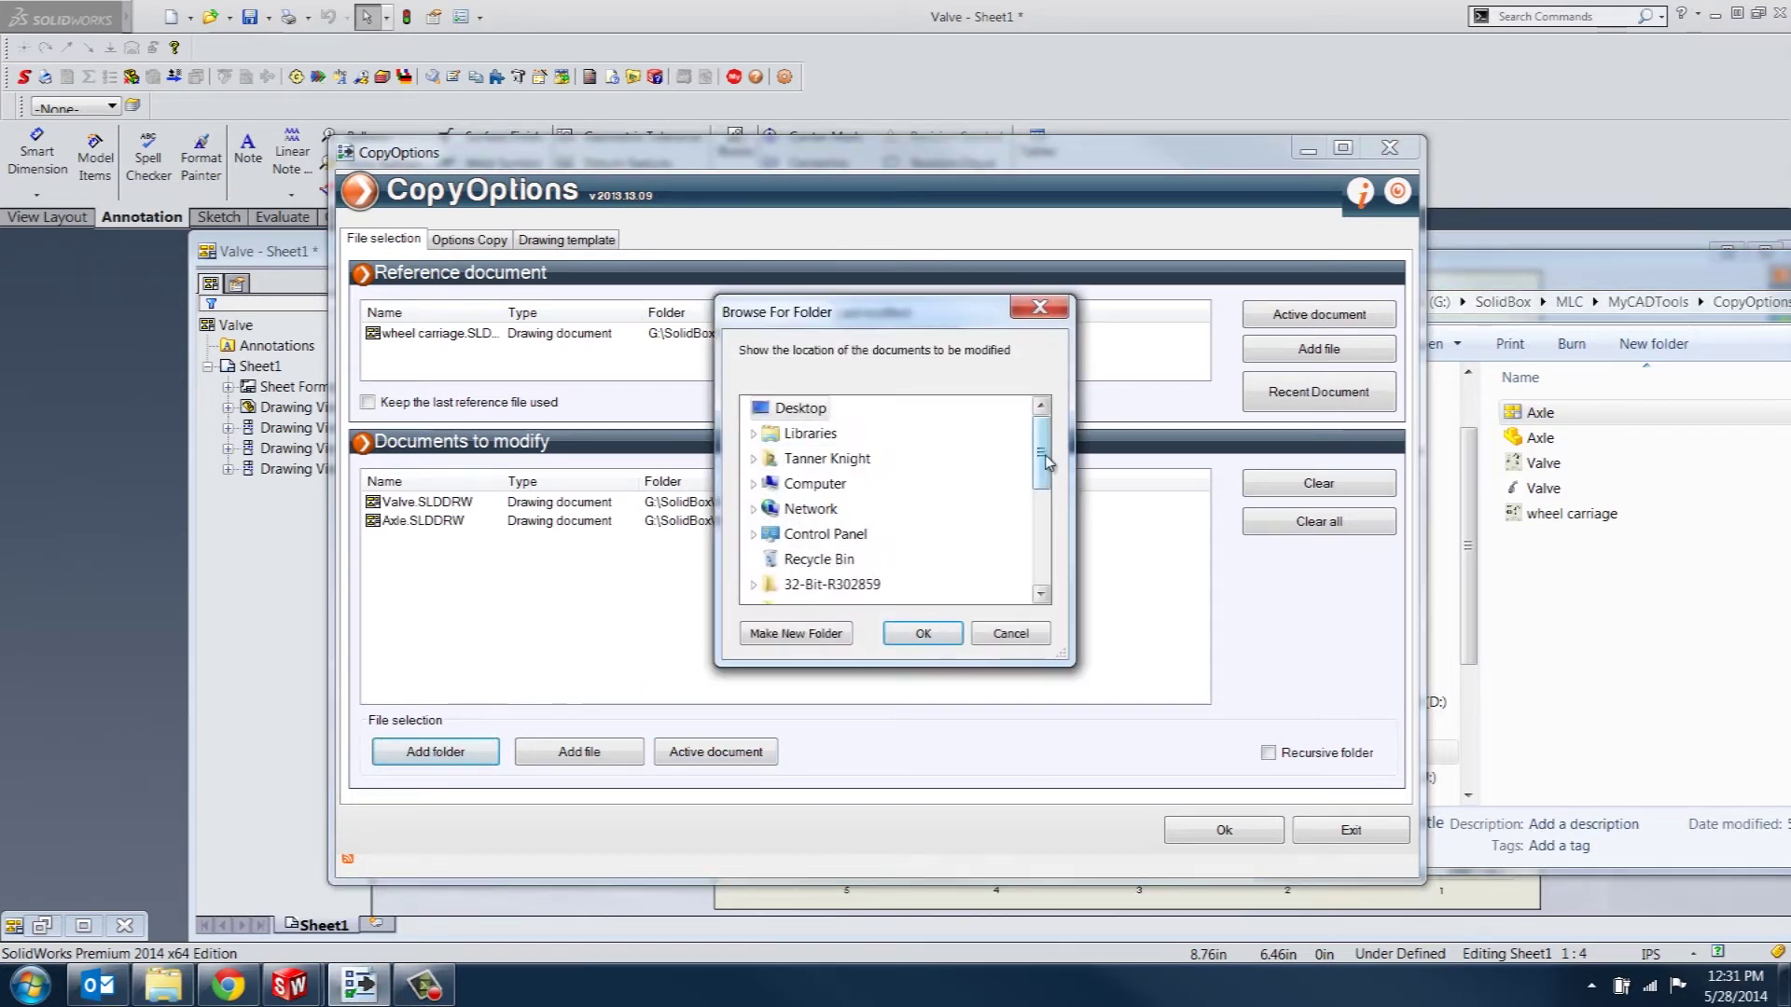
mouse_move(1041, 453)
mouse_down()
mouse_move(1041, 506)
mouse_move(1041, 453)
mouse_up()
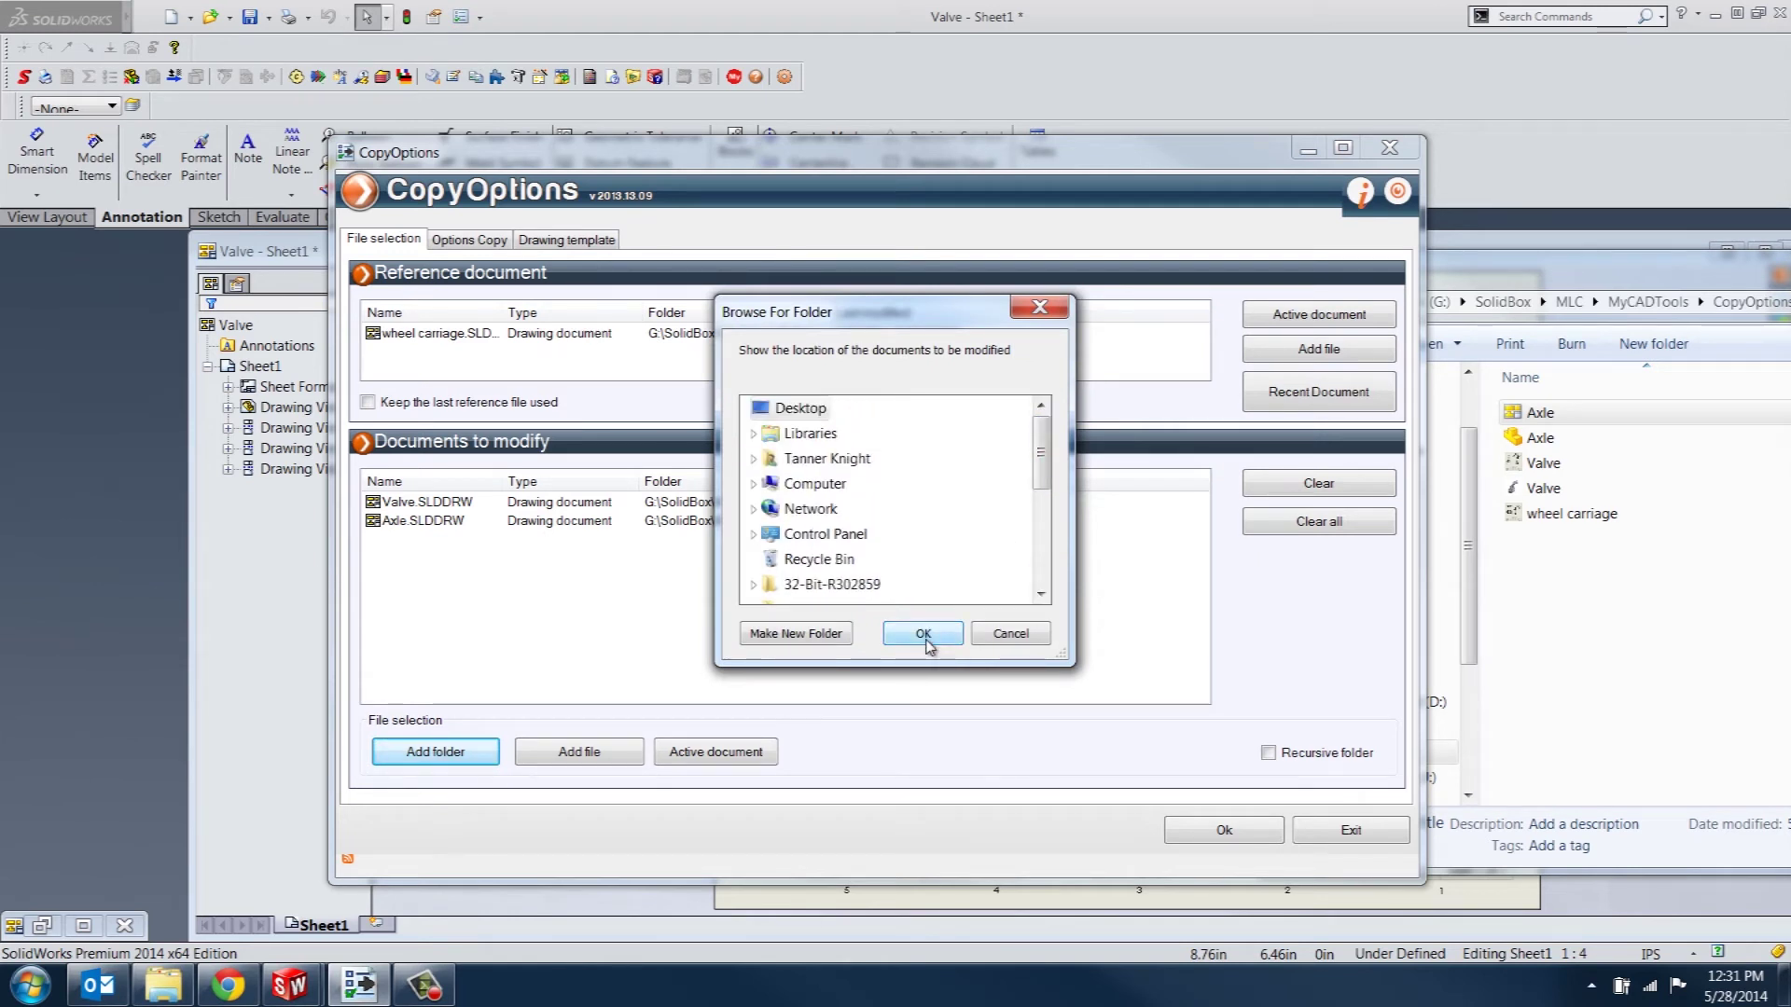
click(1011, 633)
Step: Cancel the Add file picker, enable Recursive folder, and show the Options Copy page
click(597, 752)
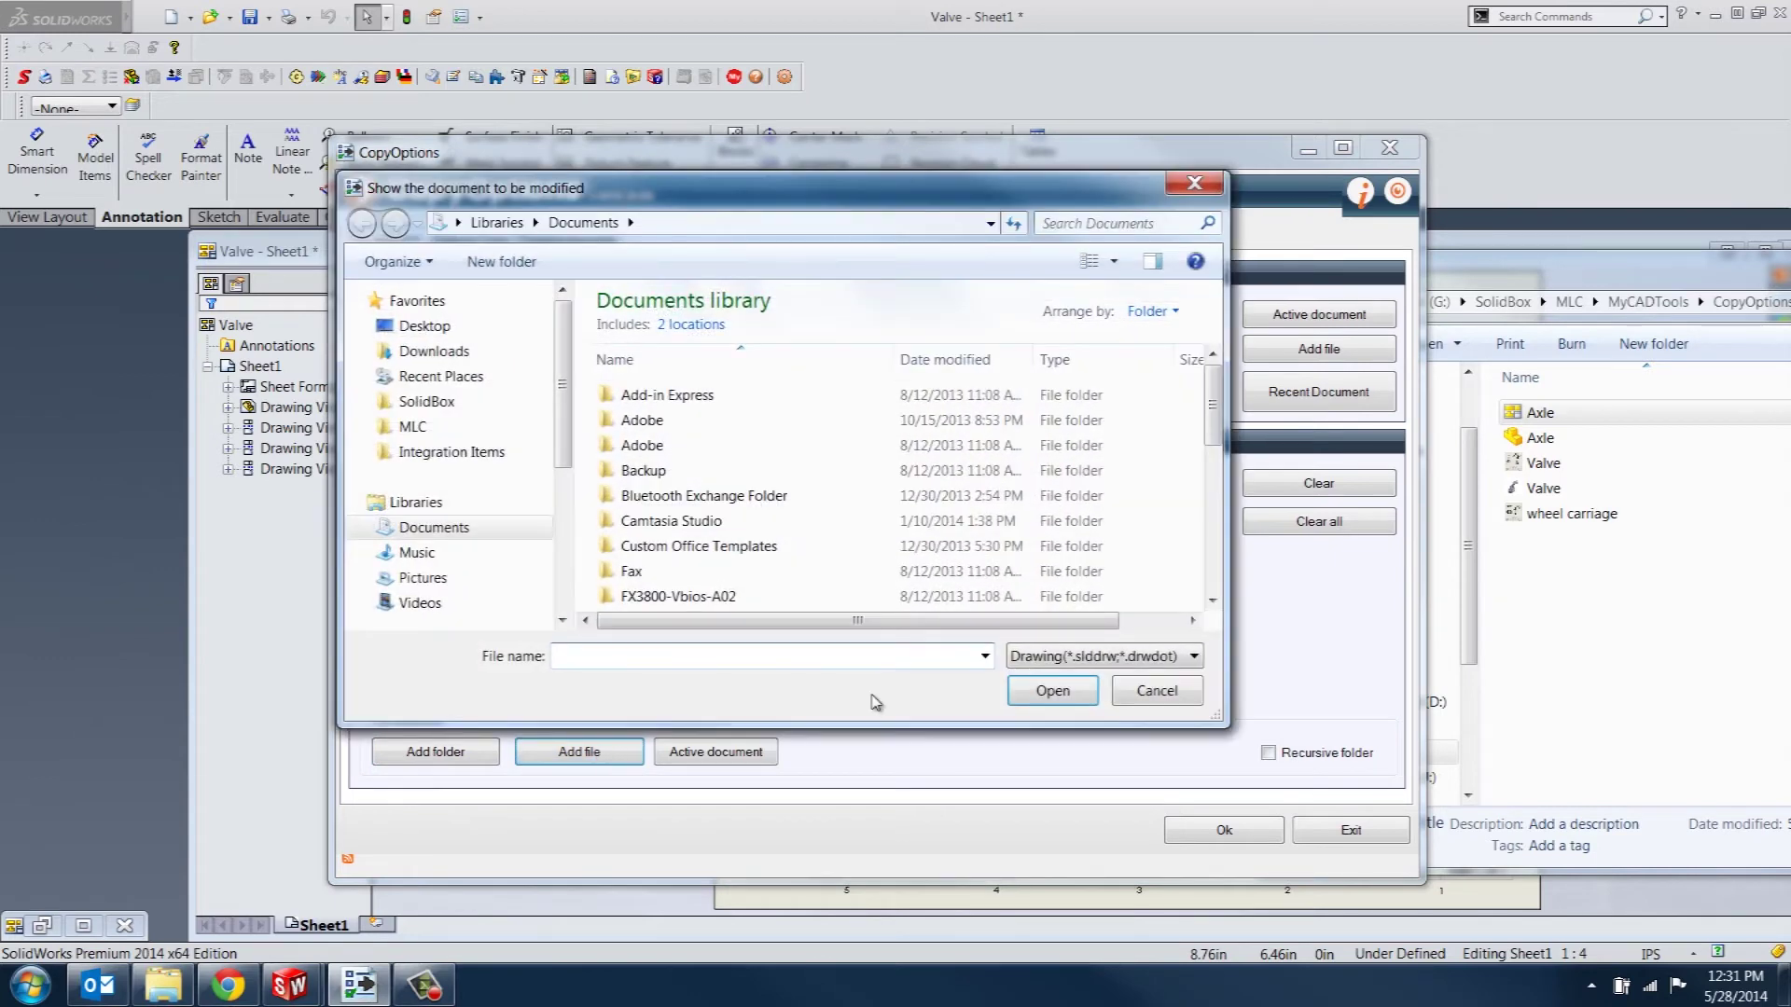
click(1149, 691)
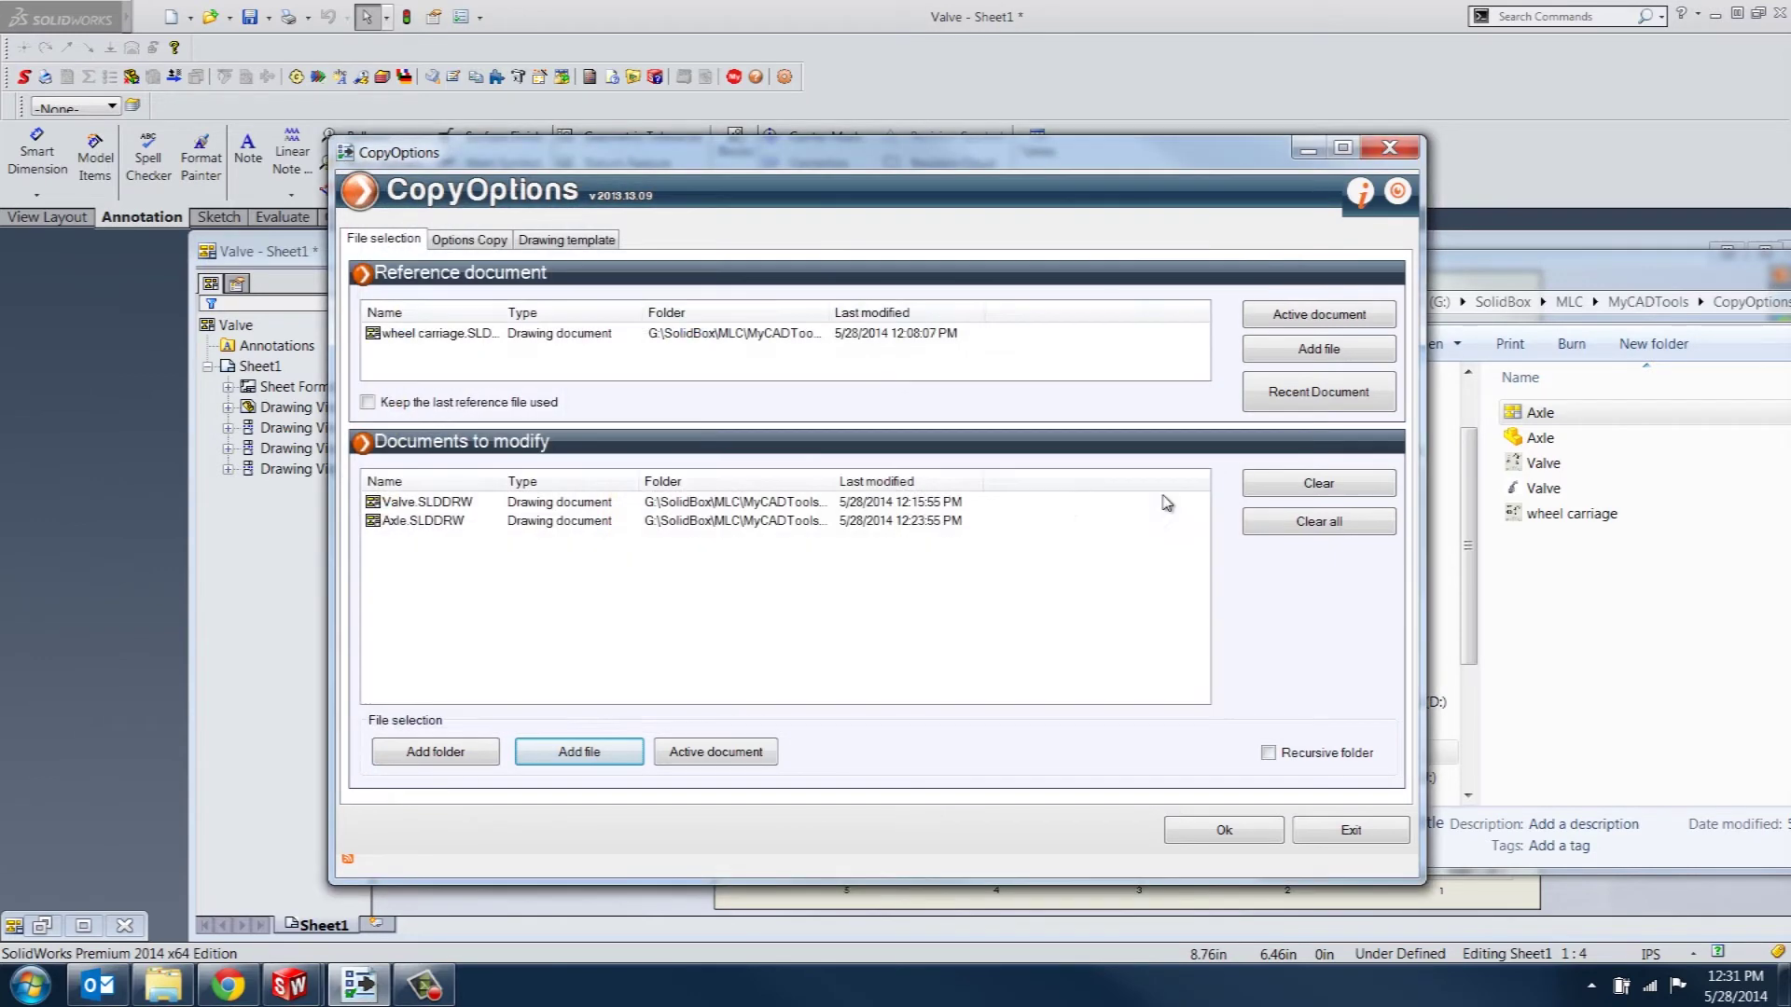
click(1269, 753)
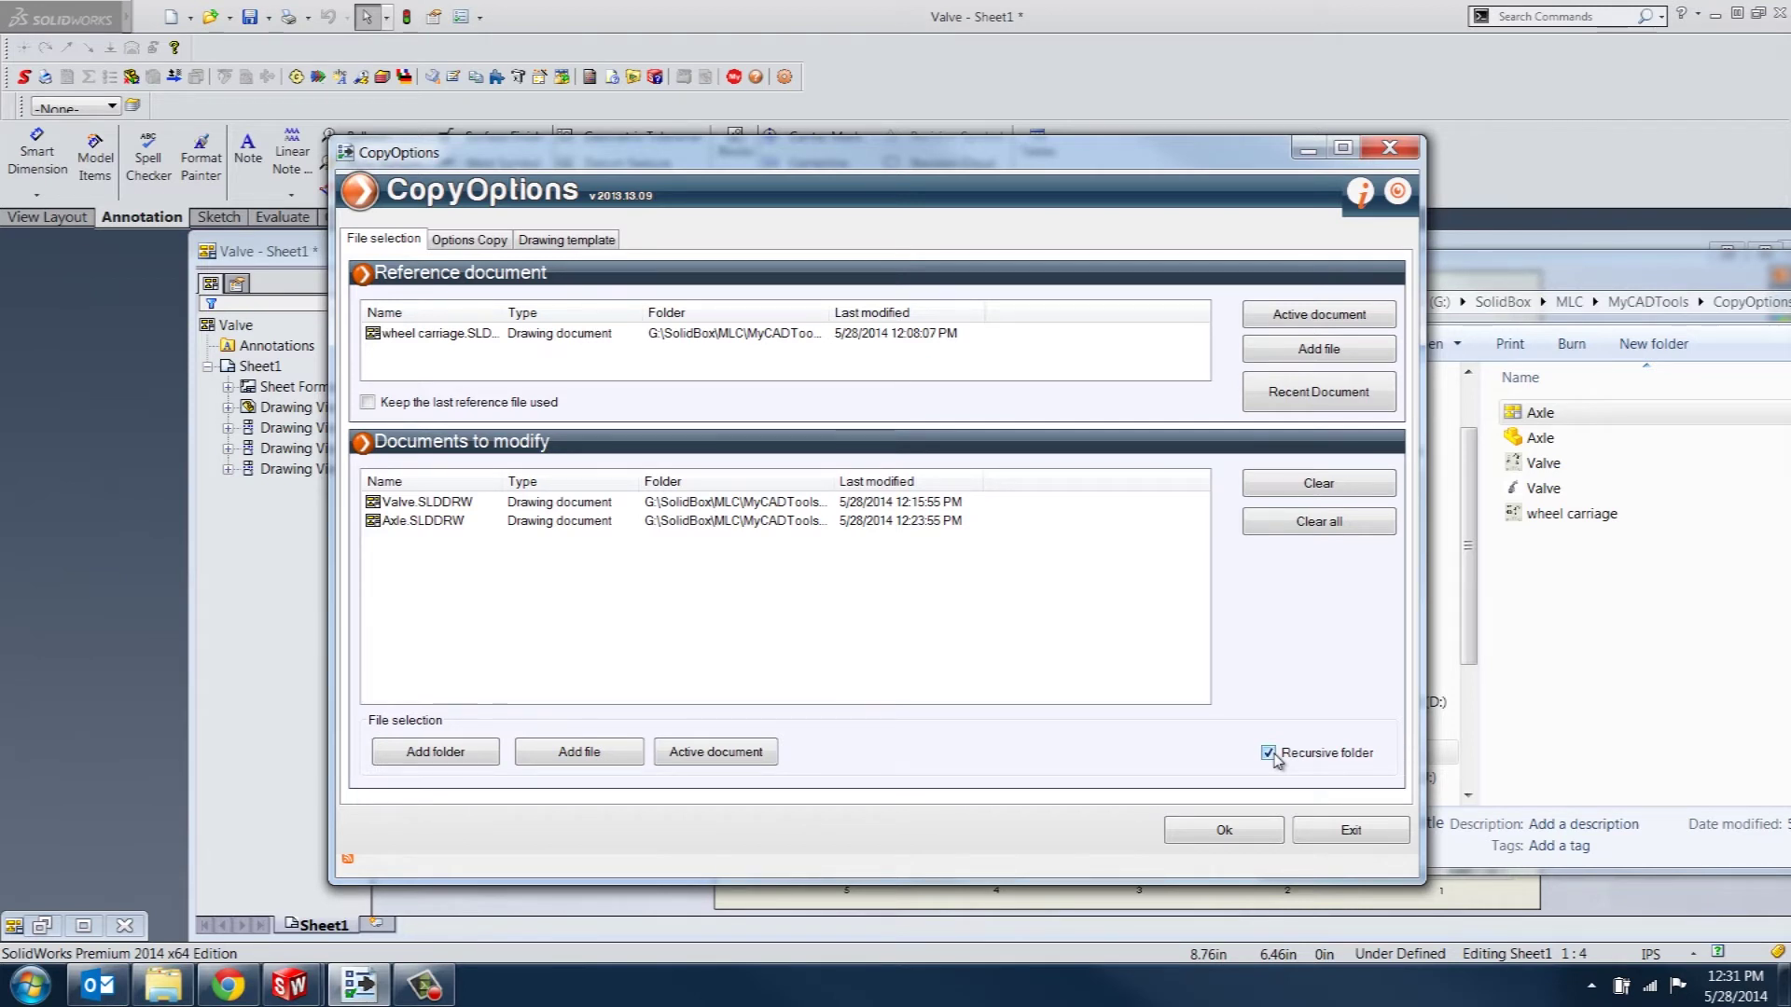
click(467, 241)
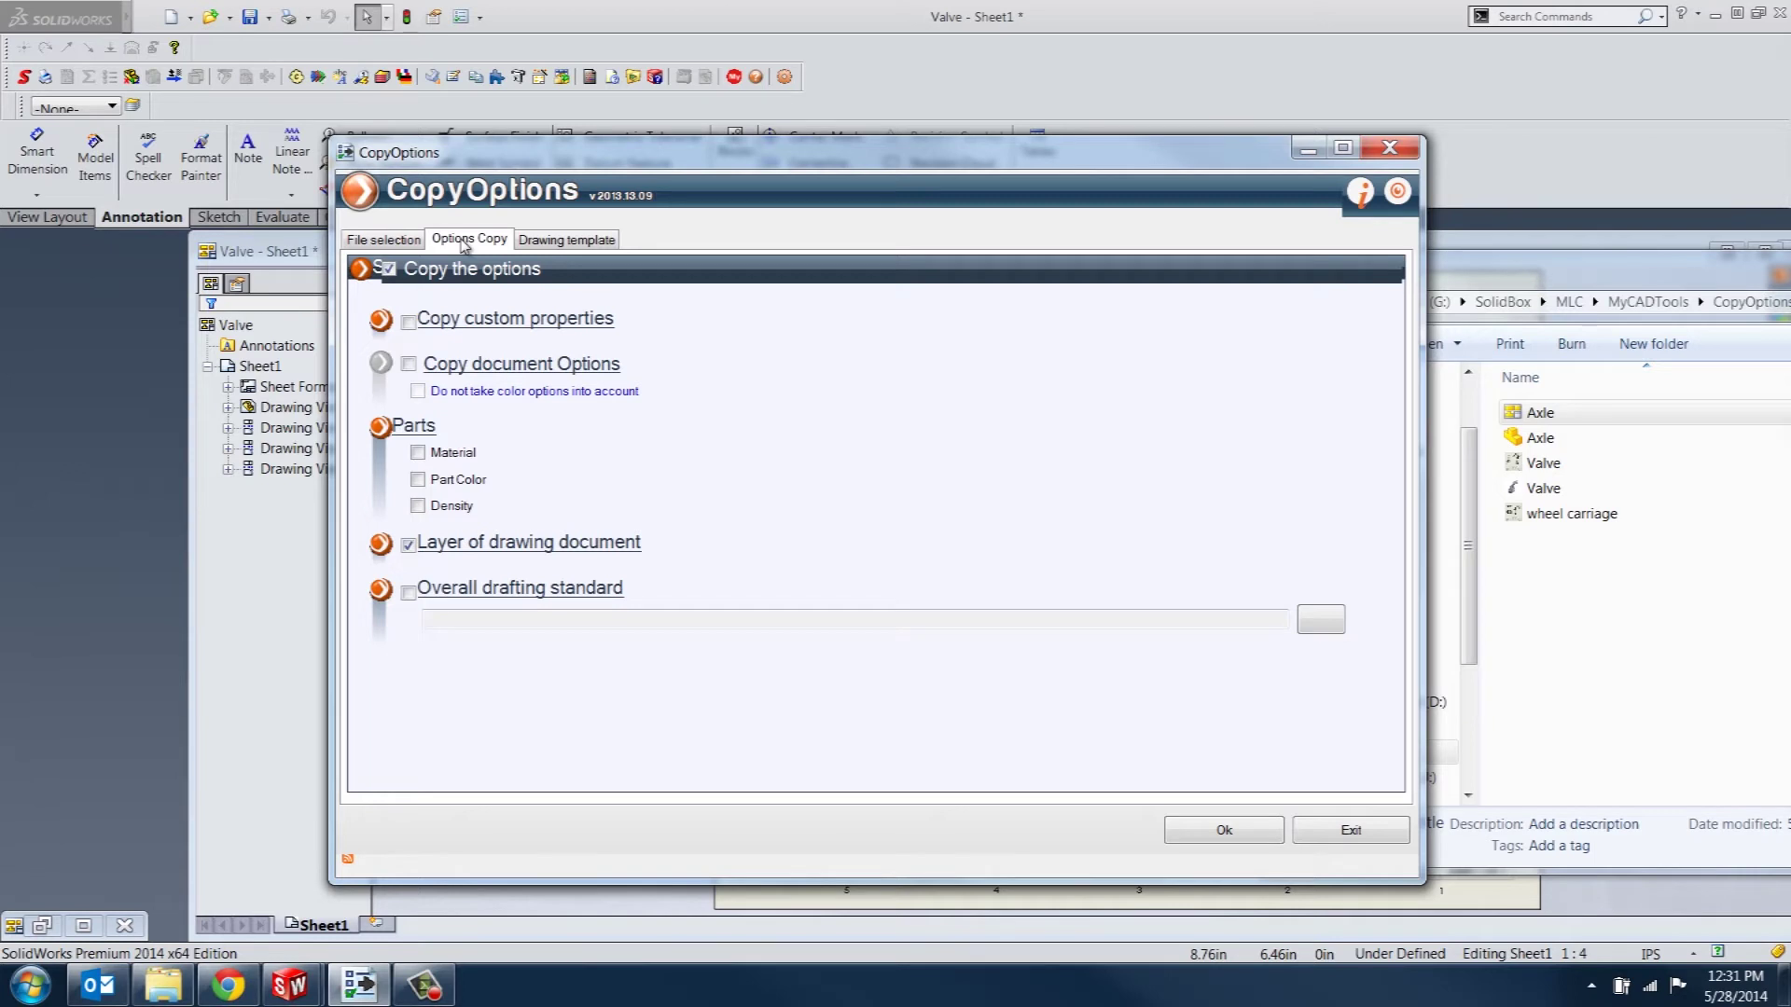
Step: Enable copying of document Options, leaving the Overall drafting standard file unchosen
click(388, 271)
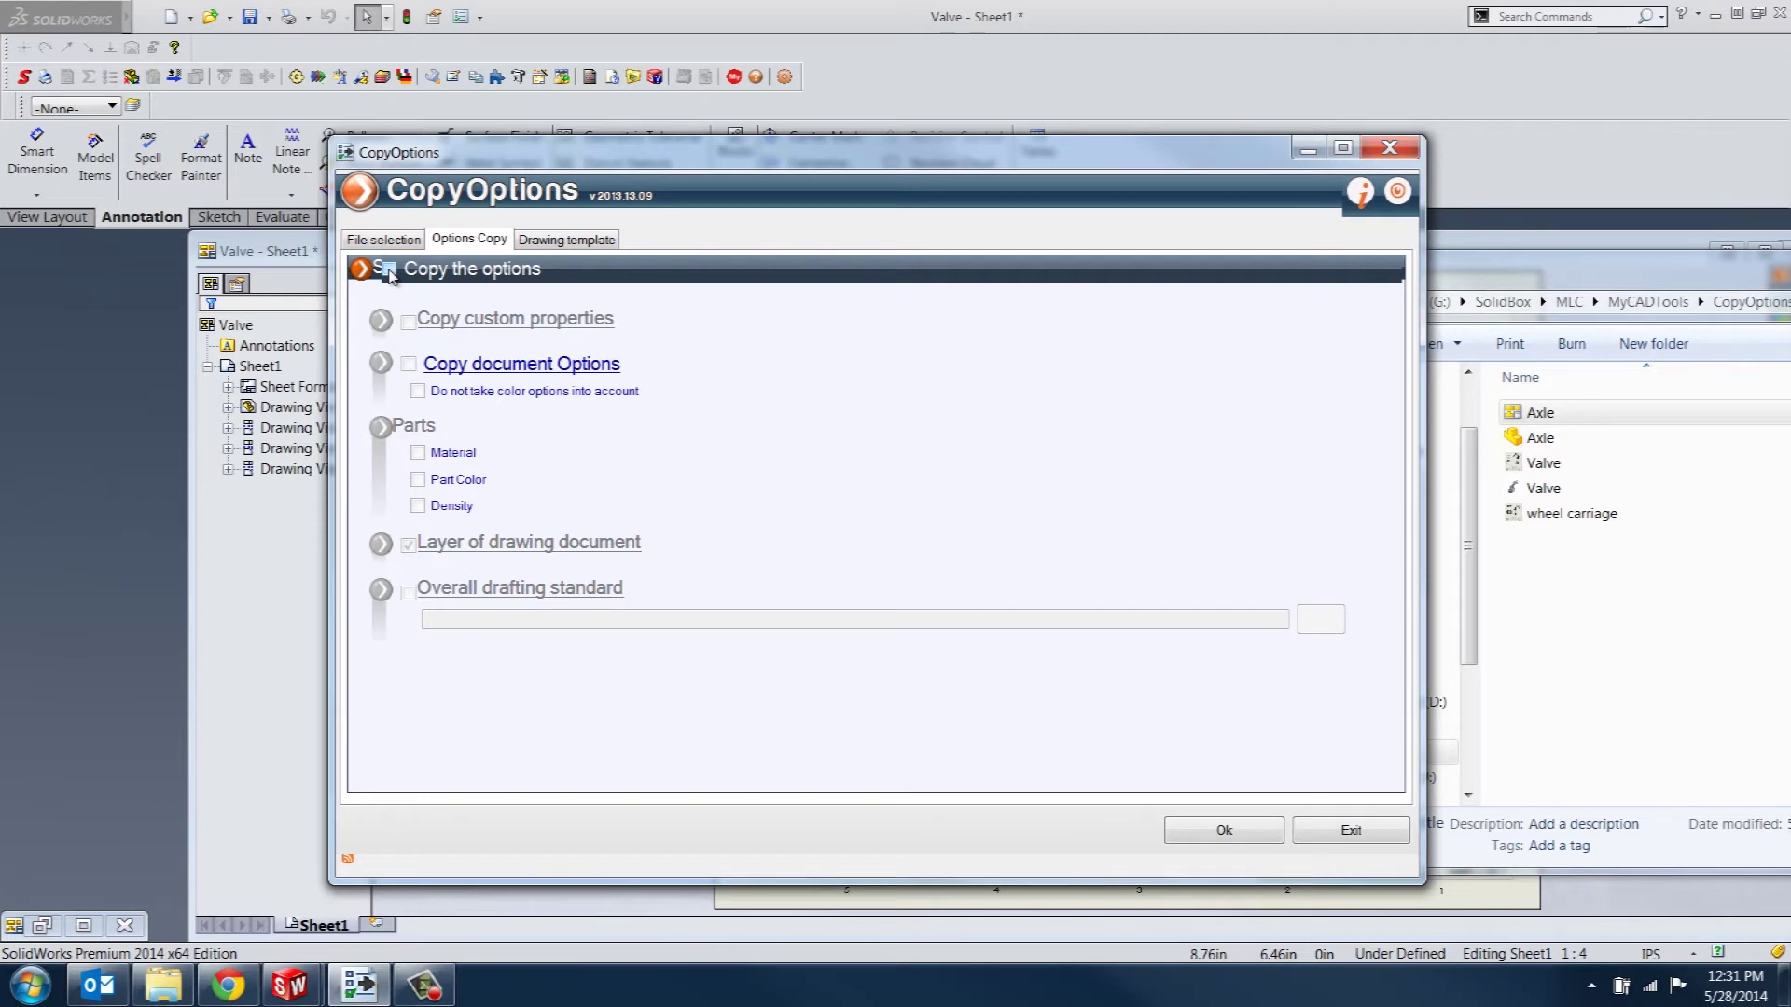
click(388, 271)
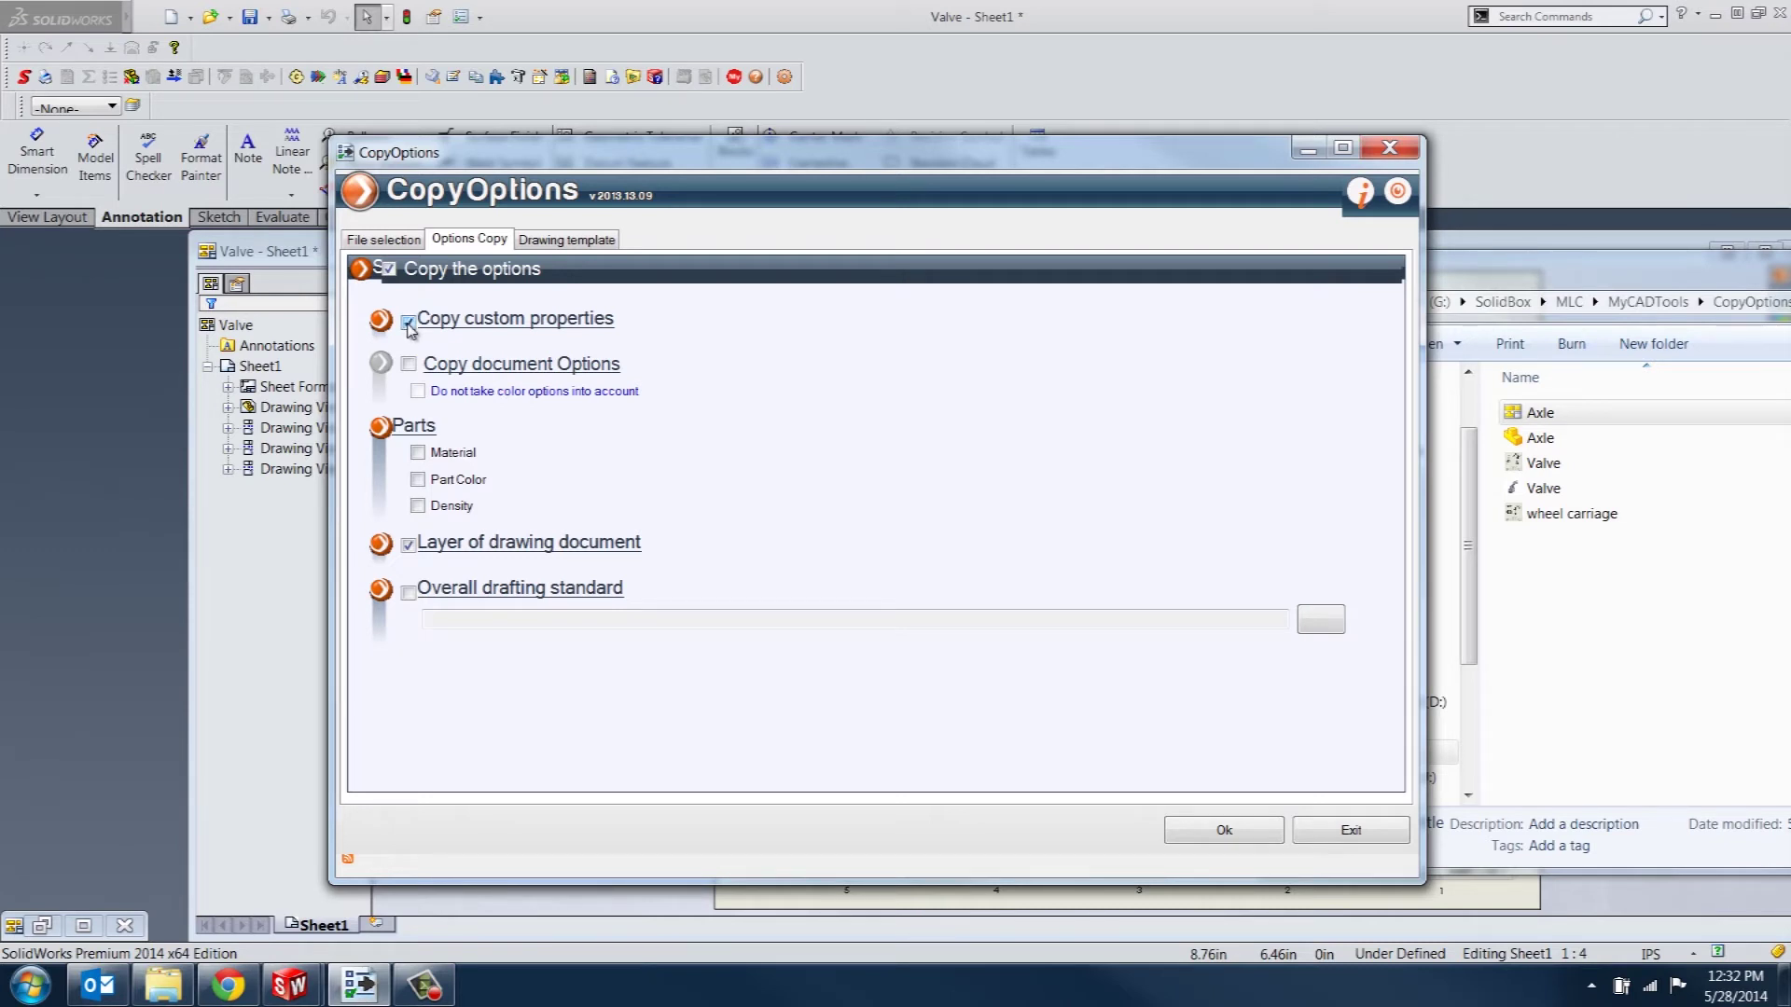
click(410, 365)
click(1325, 633)
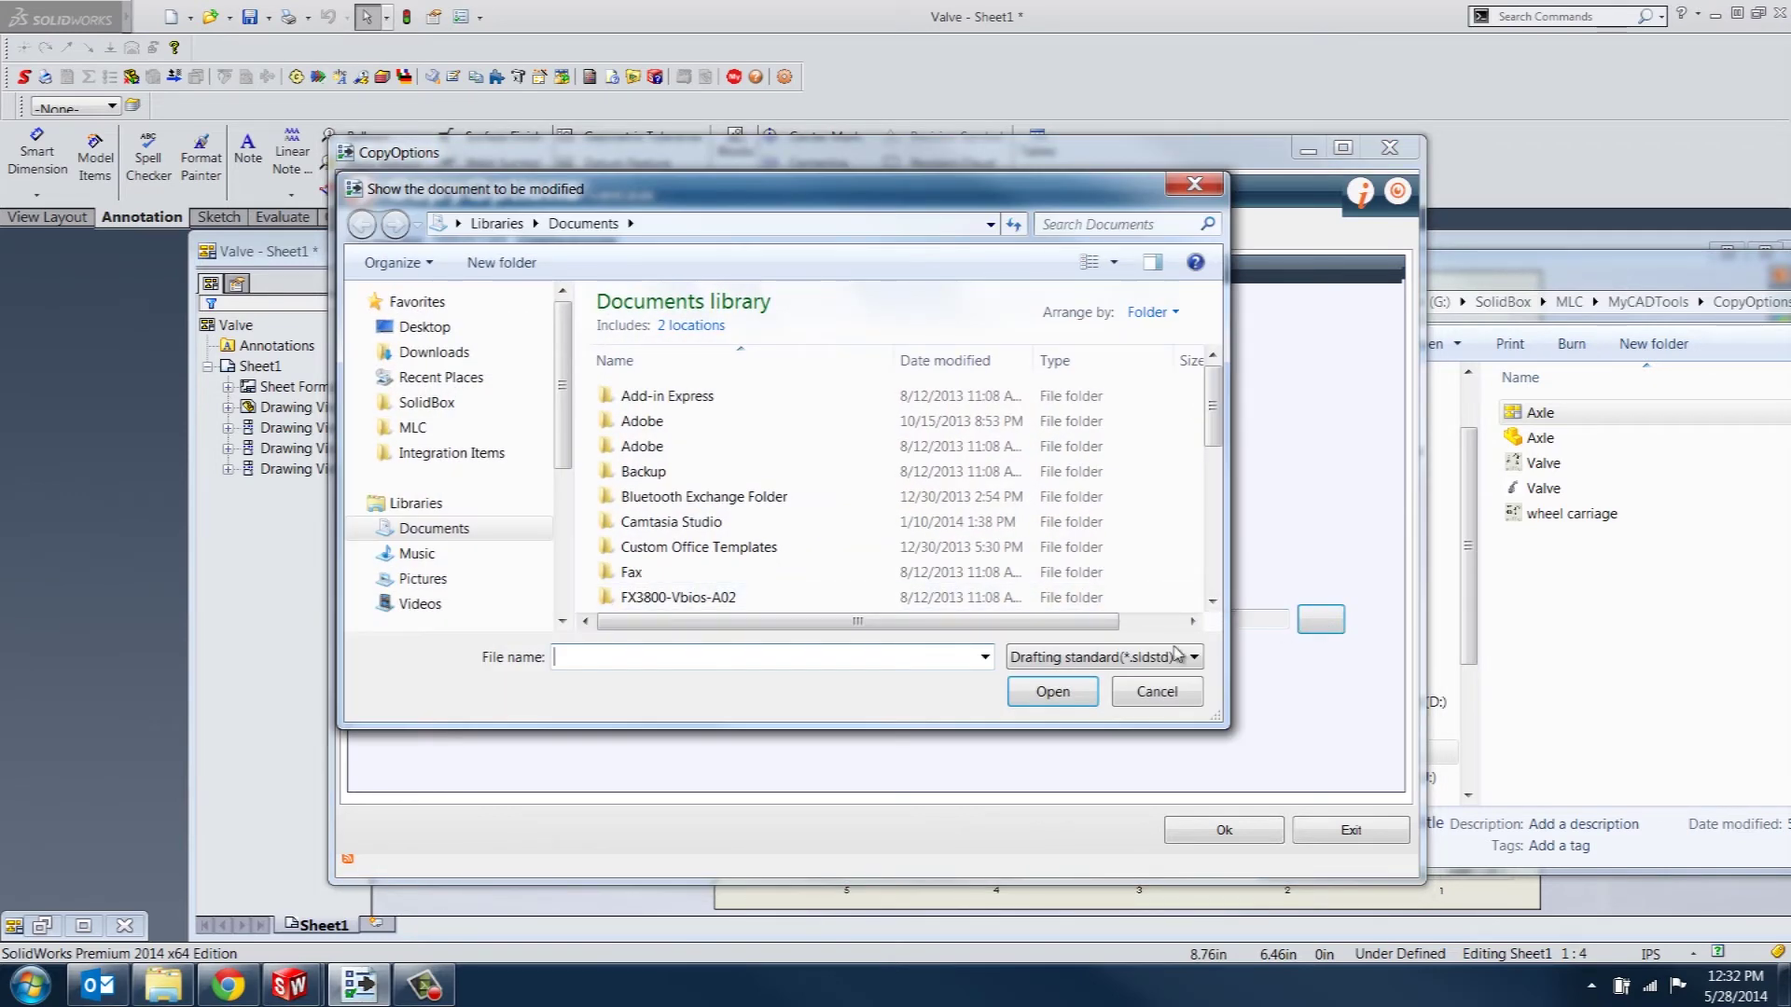
click(1155, 692)
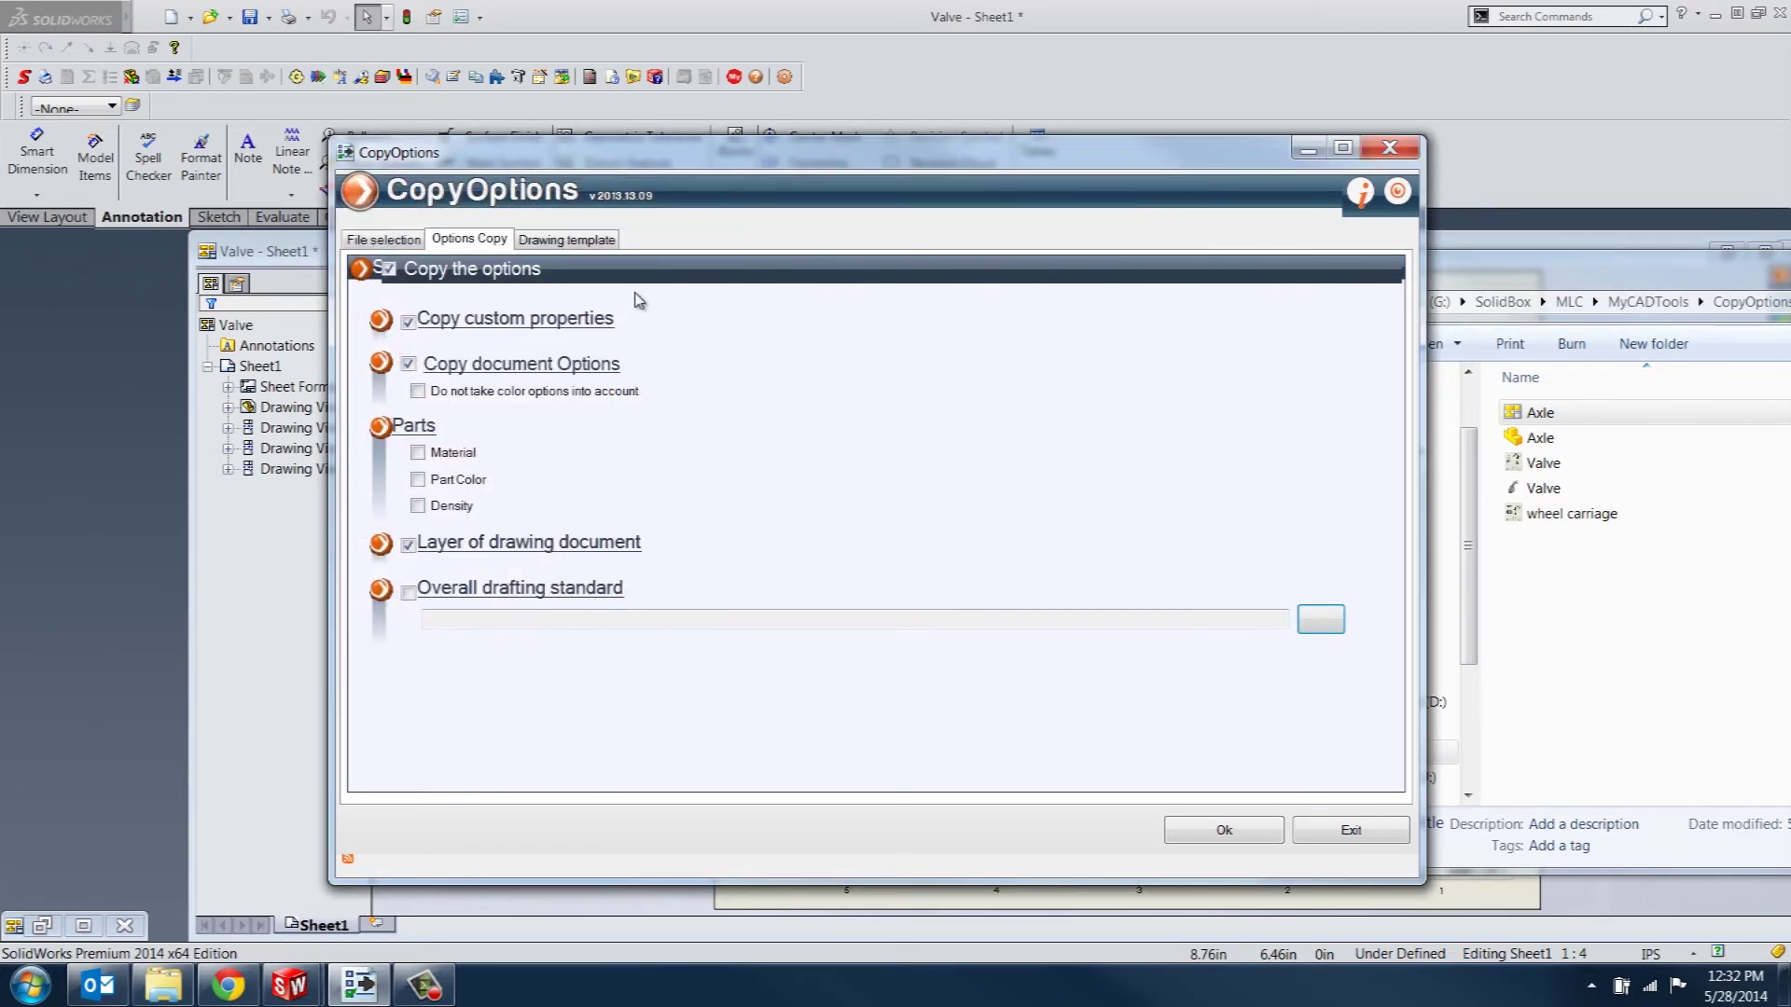
Step: Turn on Change Drawings templates and browse for an A4 template without choosing one
click(571, 243)
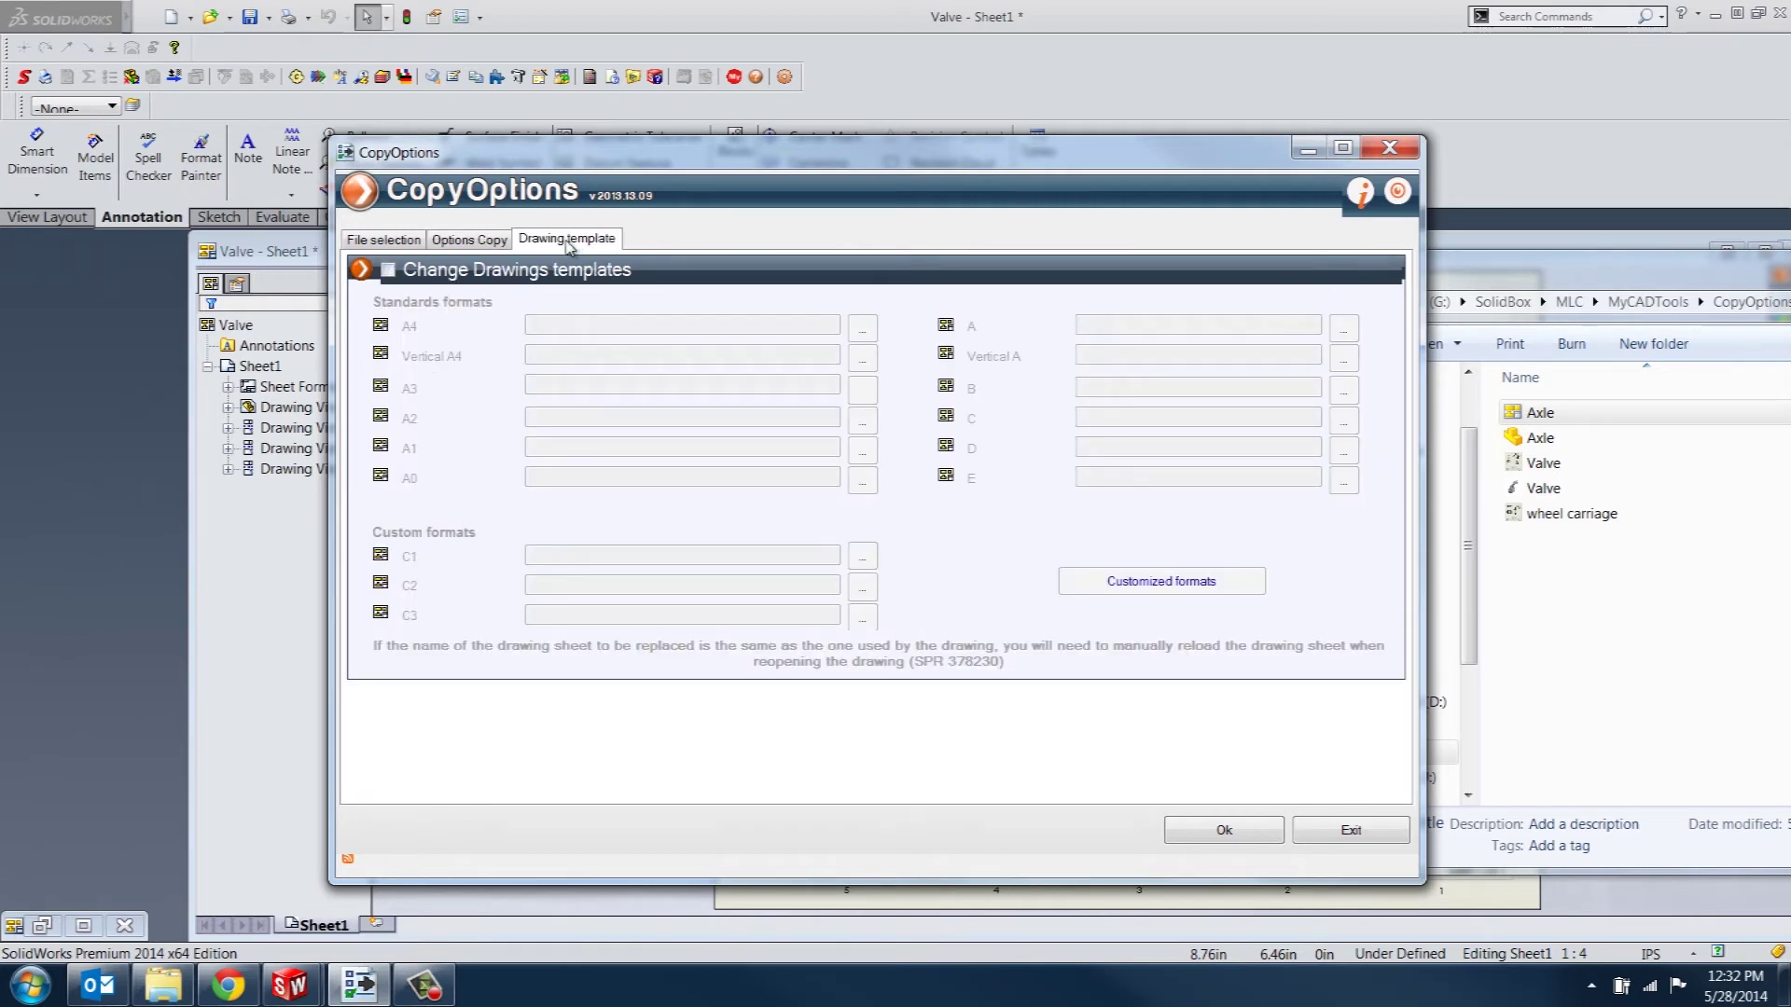
click(389, 270)
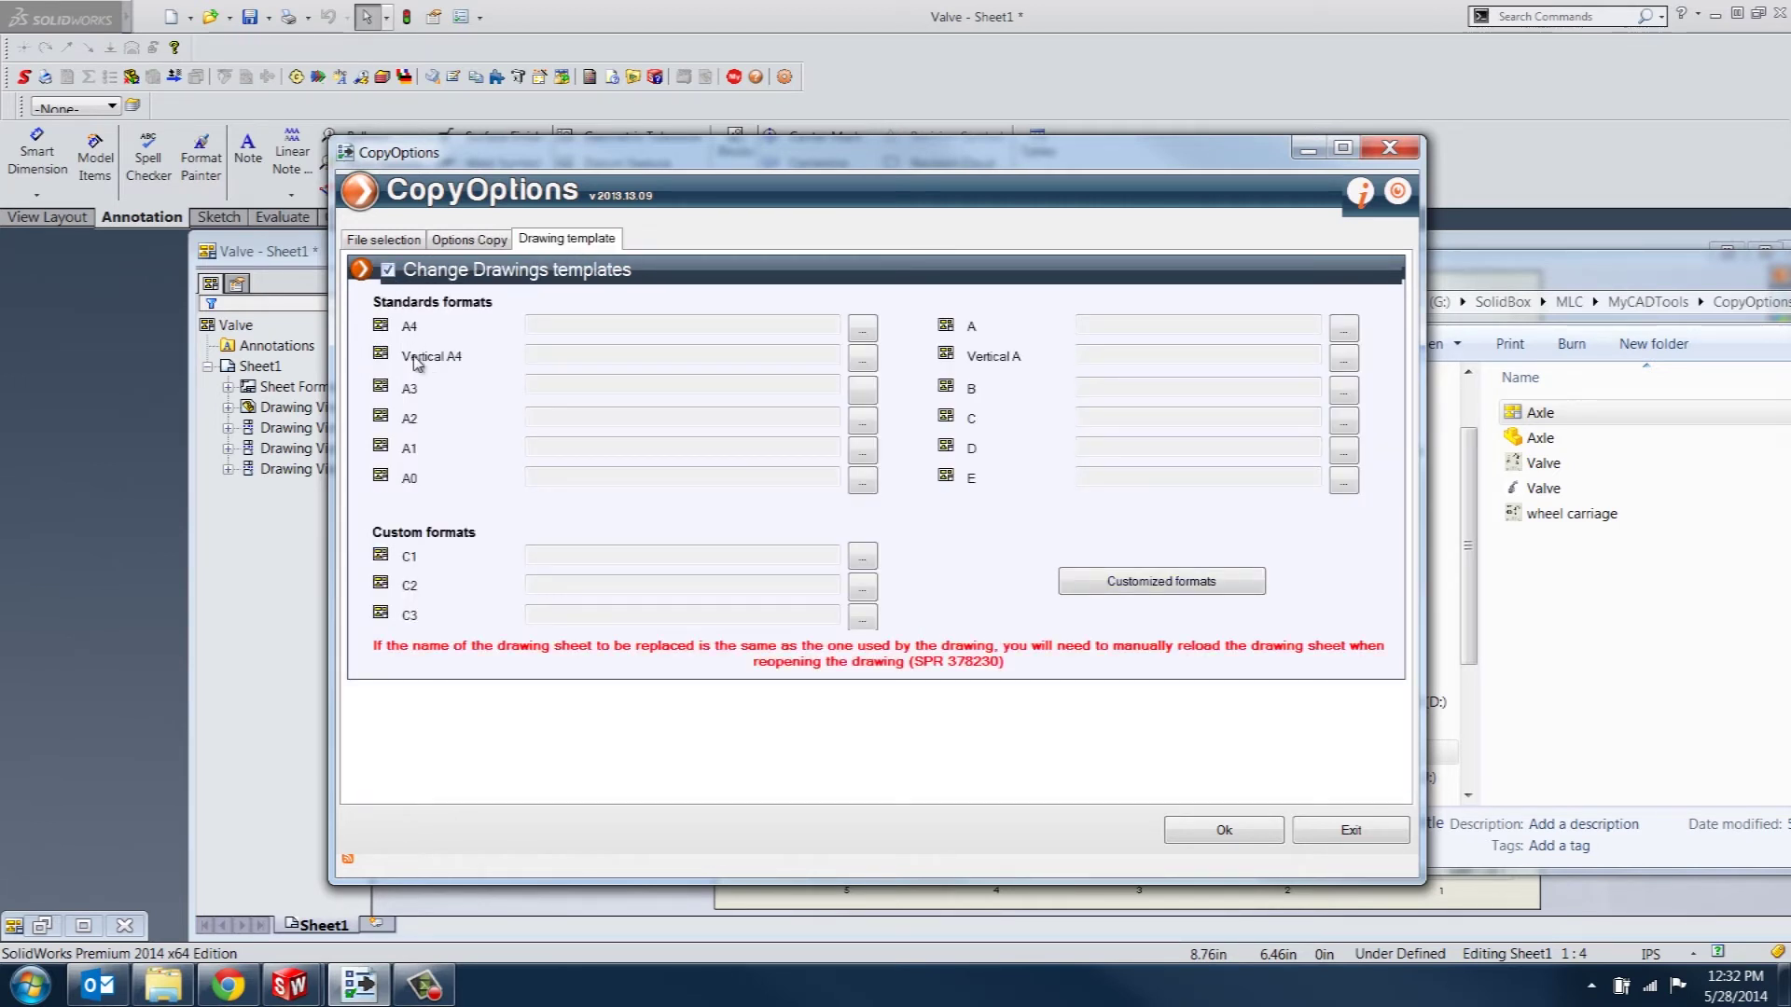
click(863, 330)
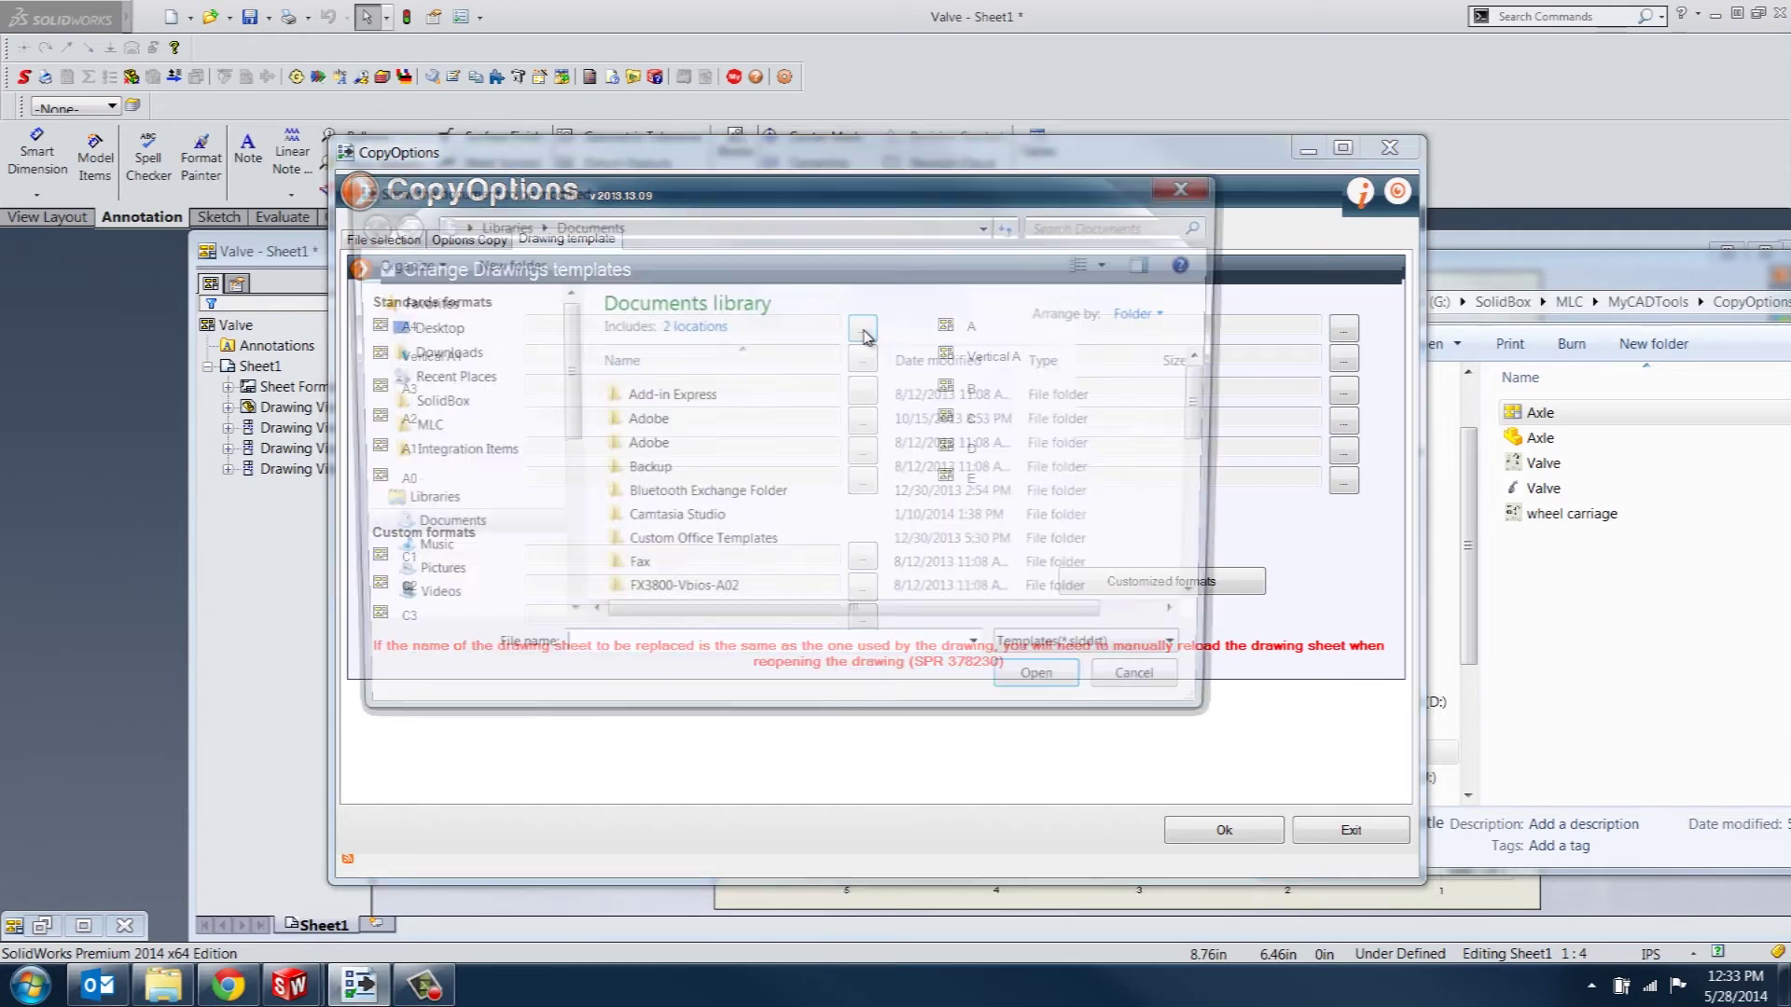
click(1193, 184)
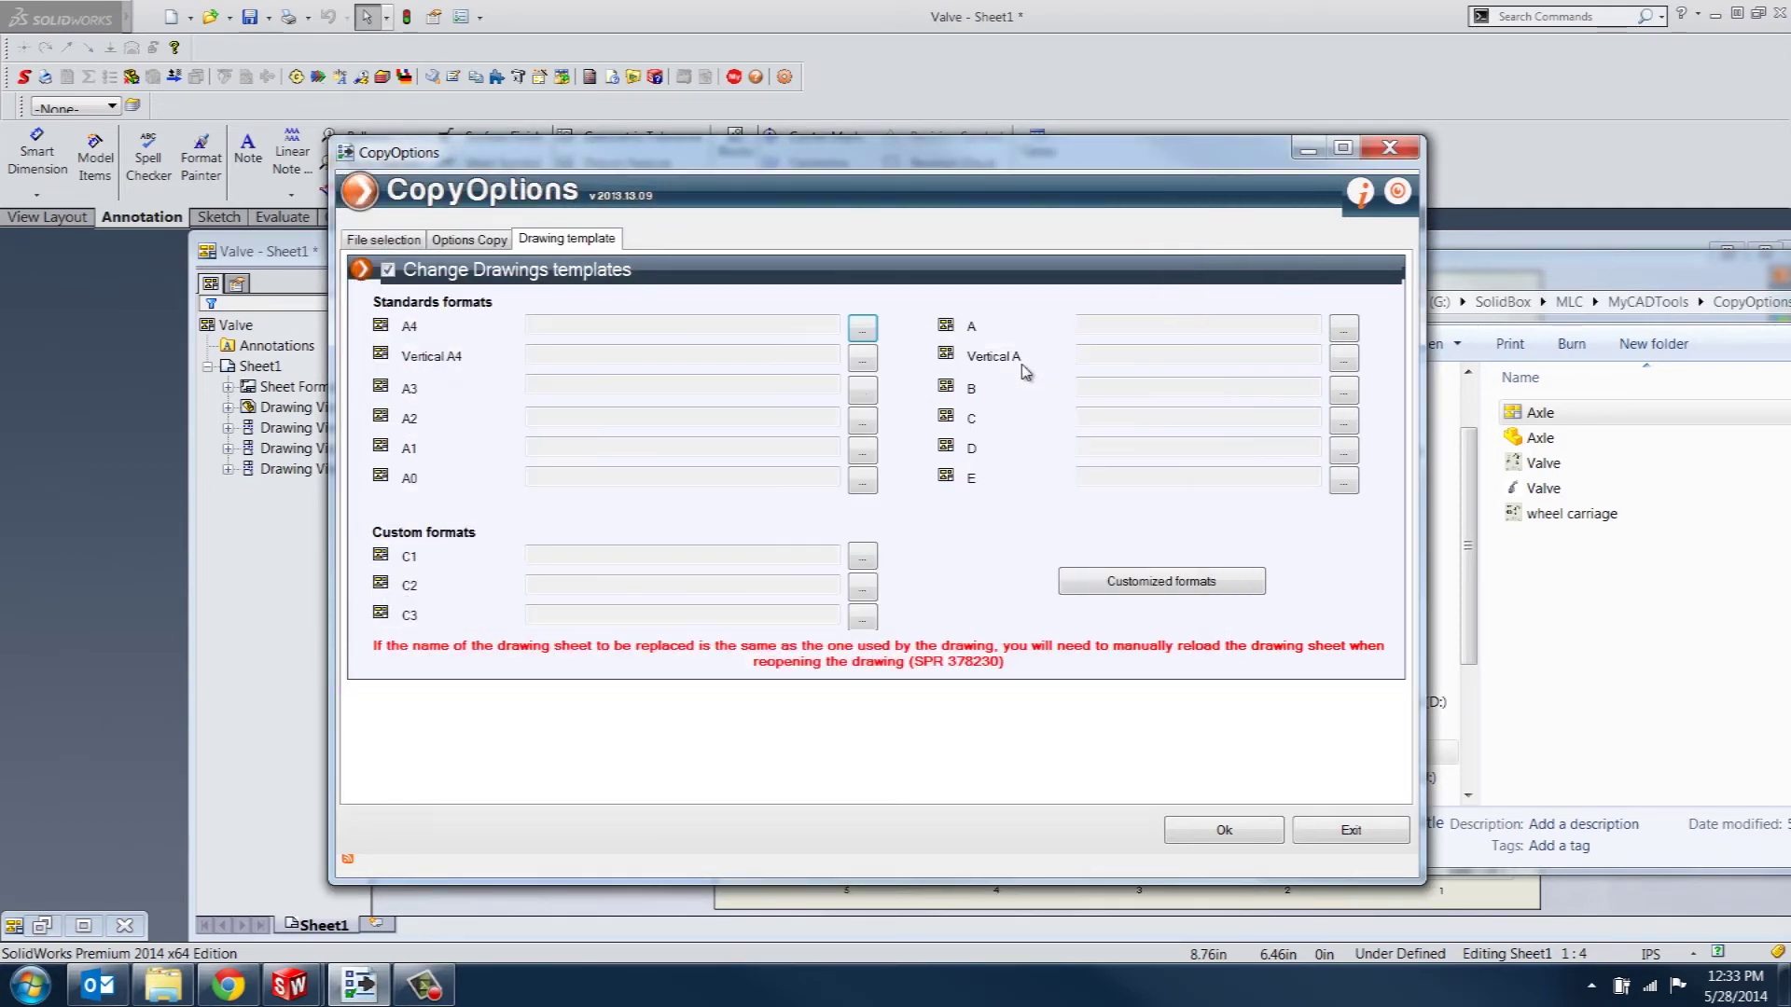
Step: Set format C height to 500 in millimetres, then switch template replacement back off
click(1152, 584)
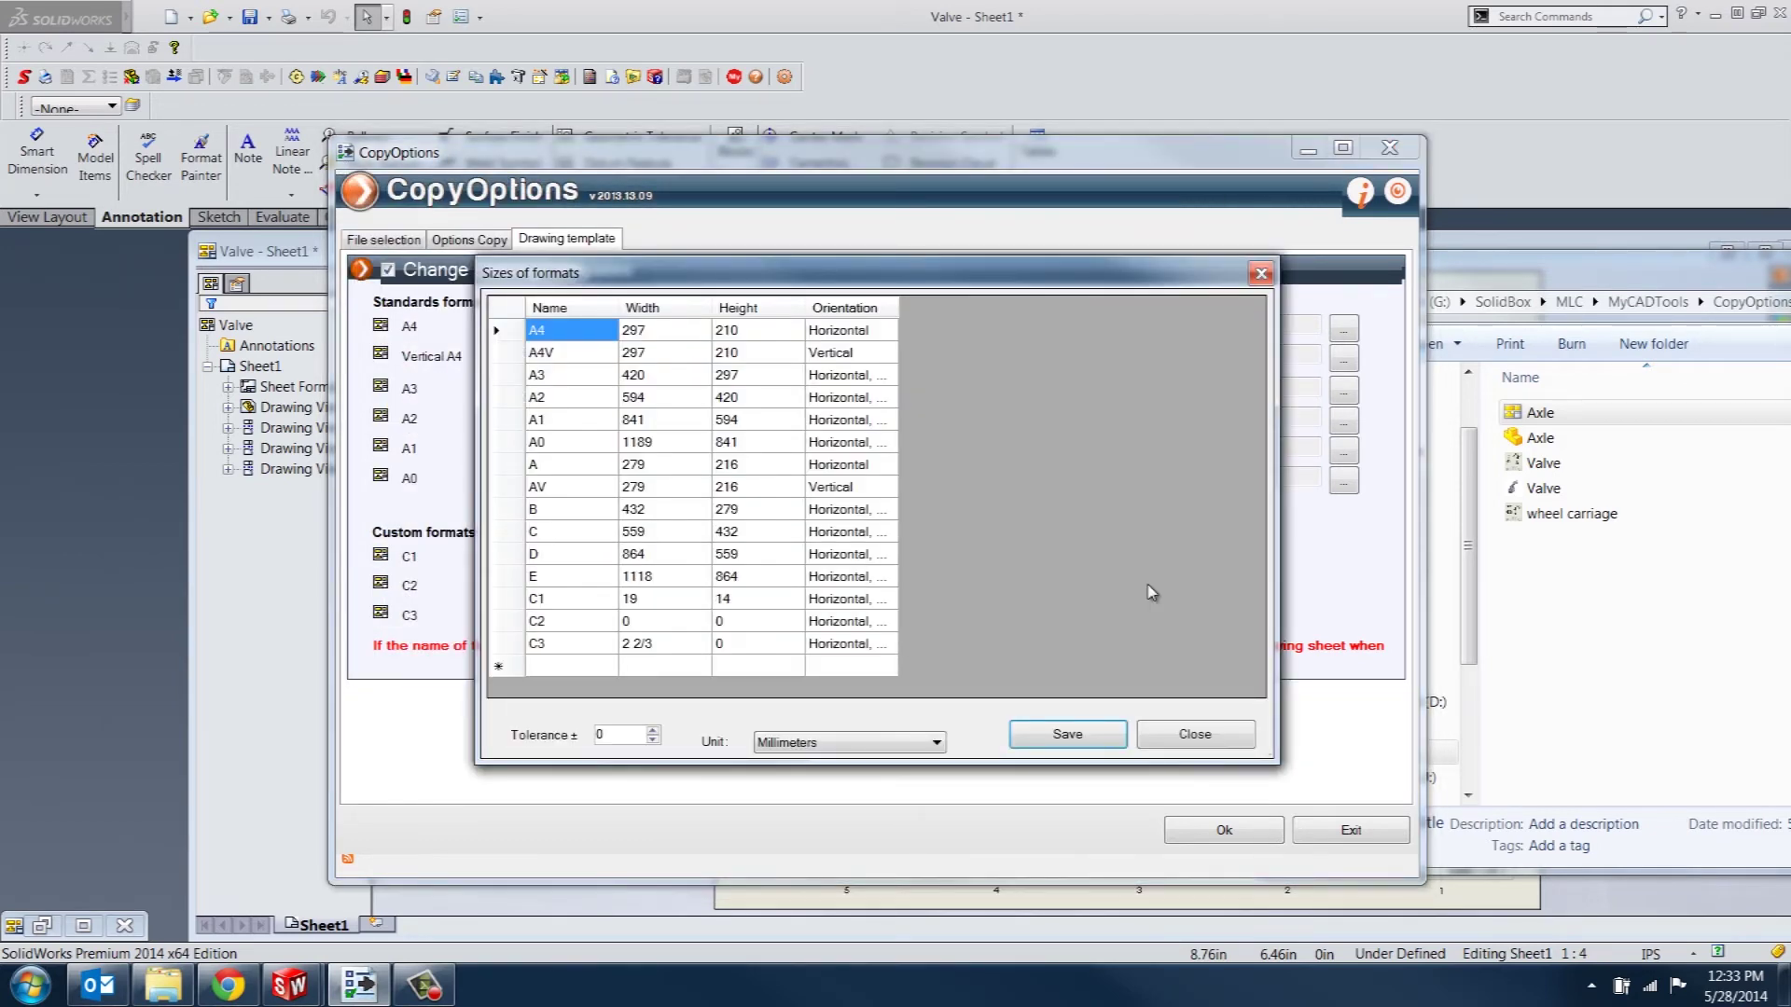
click(732, 471)
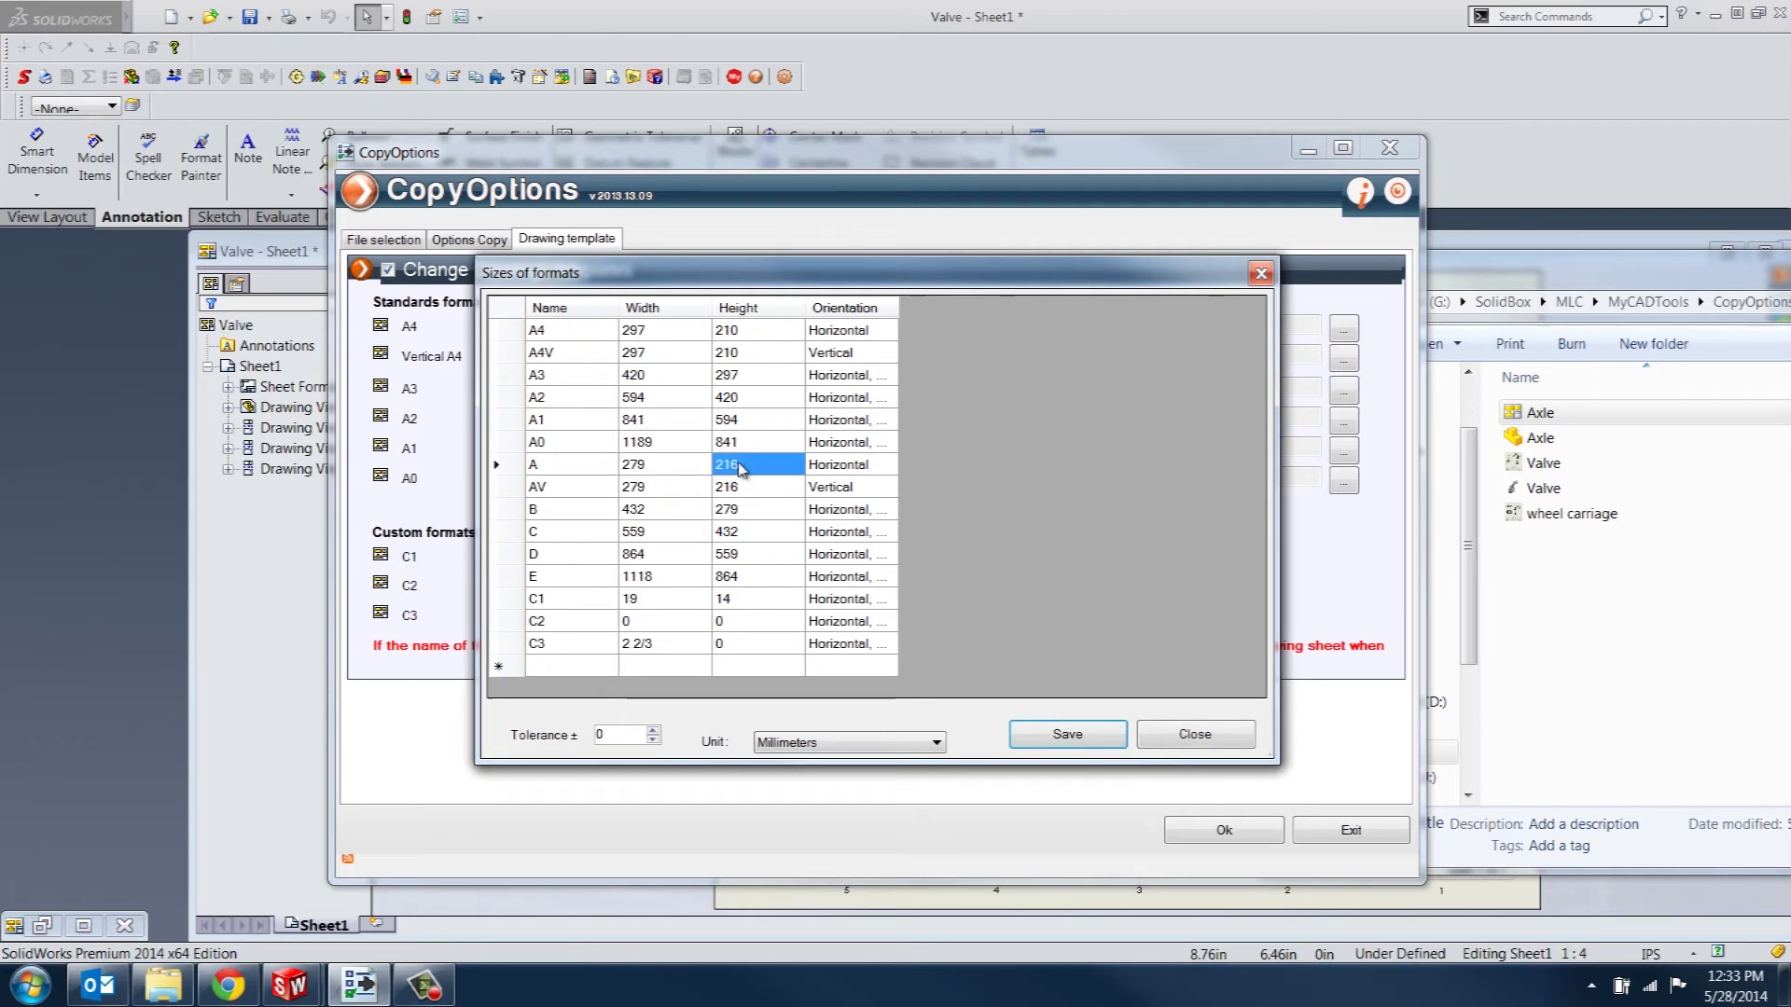
click(752, 532)
key(BackSpace)
text(50)
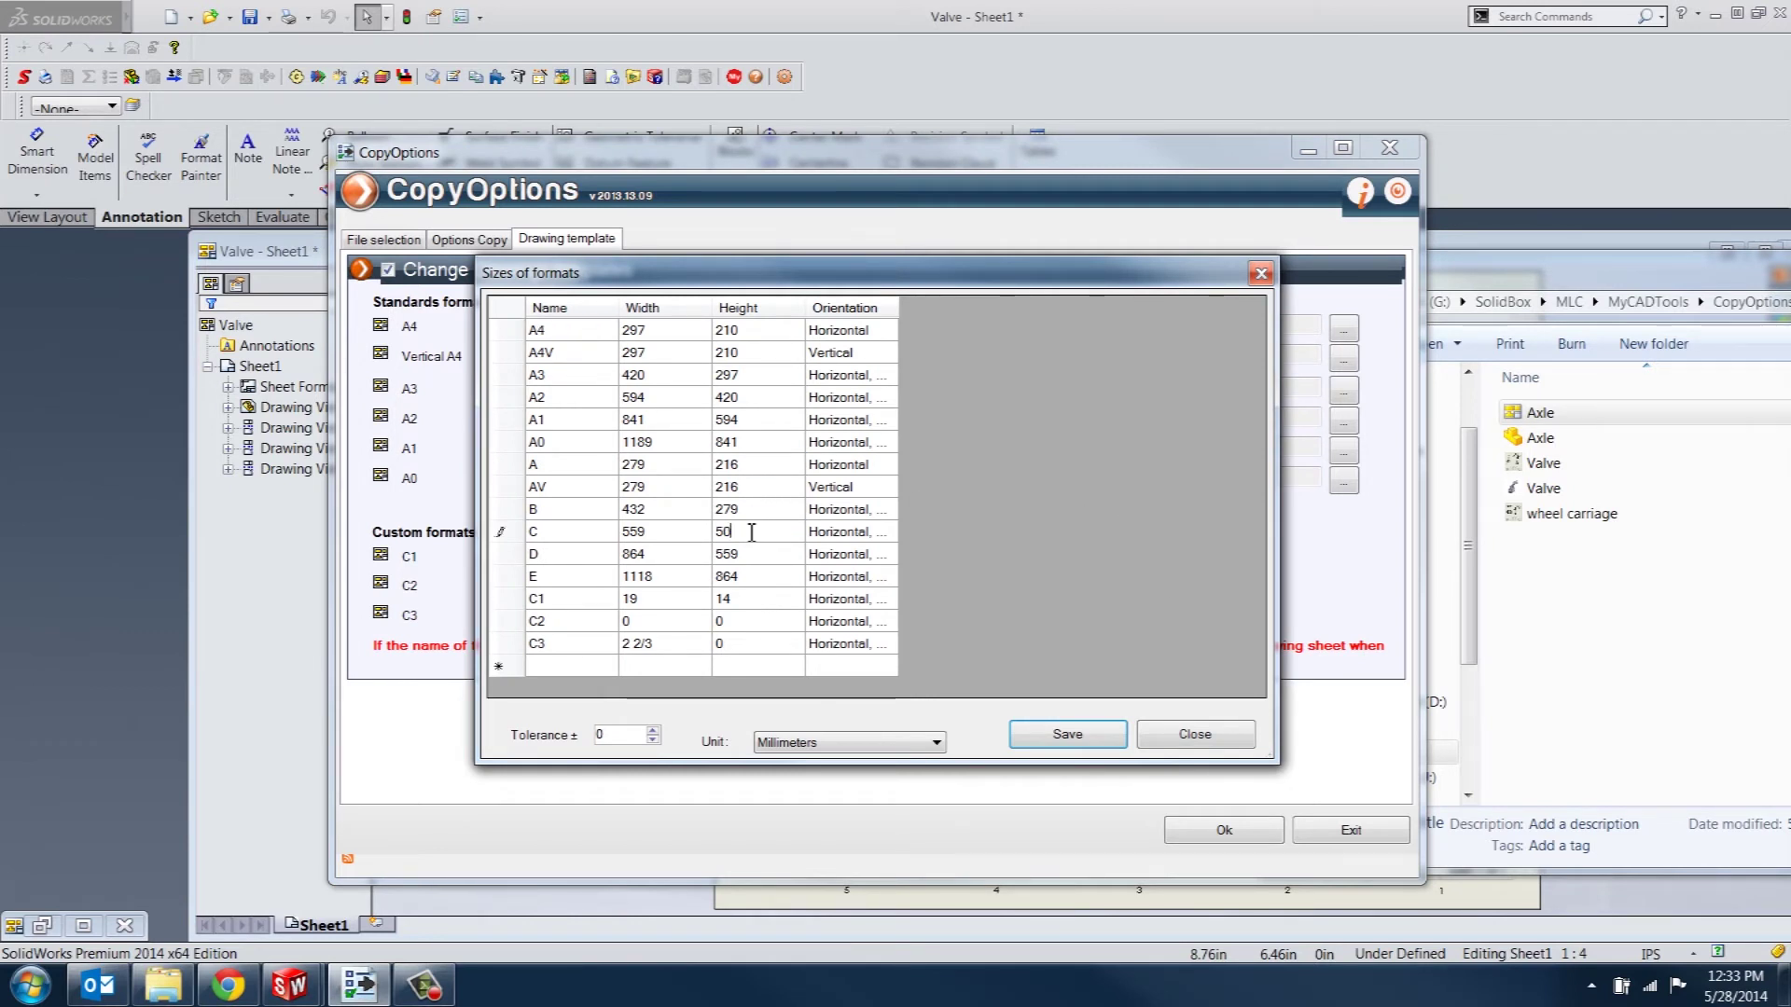
text(0)
click(811, 744)
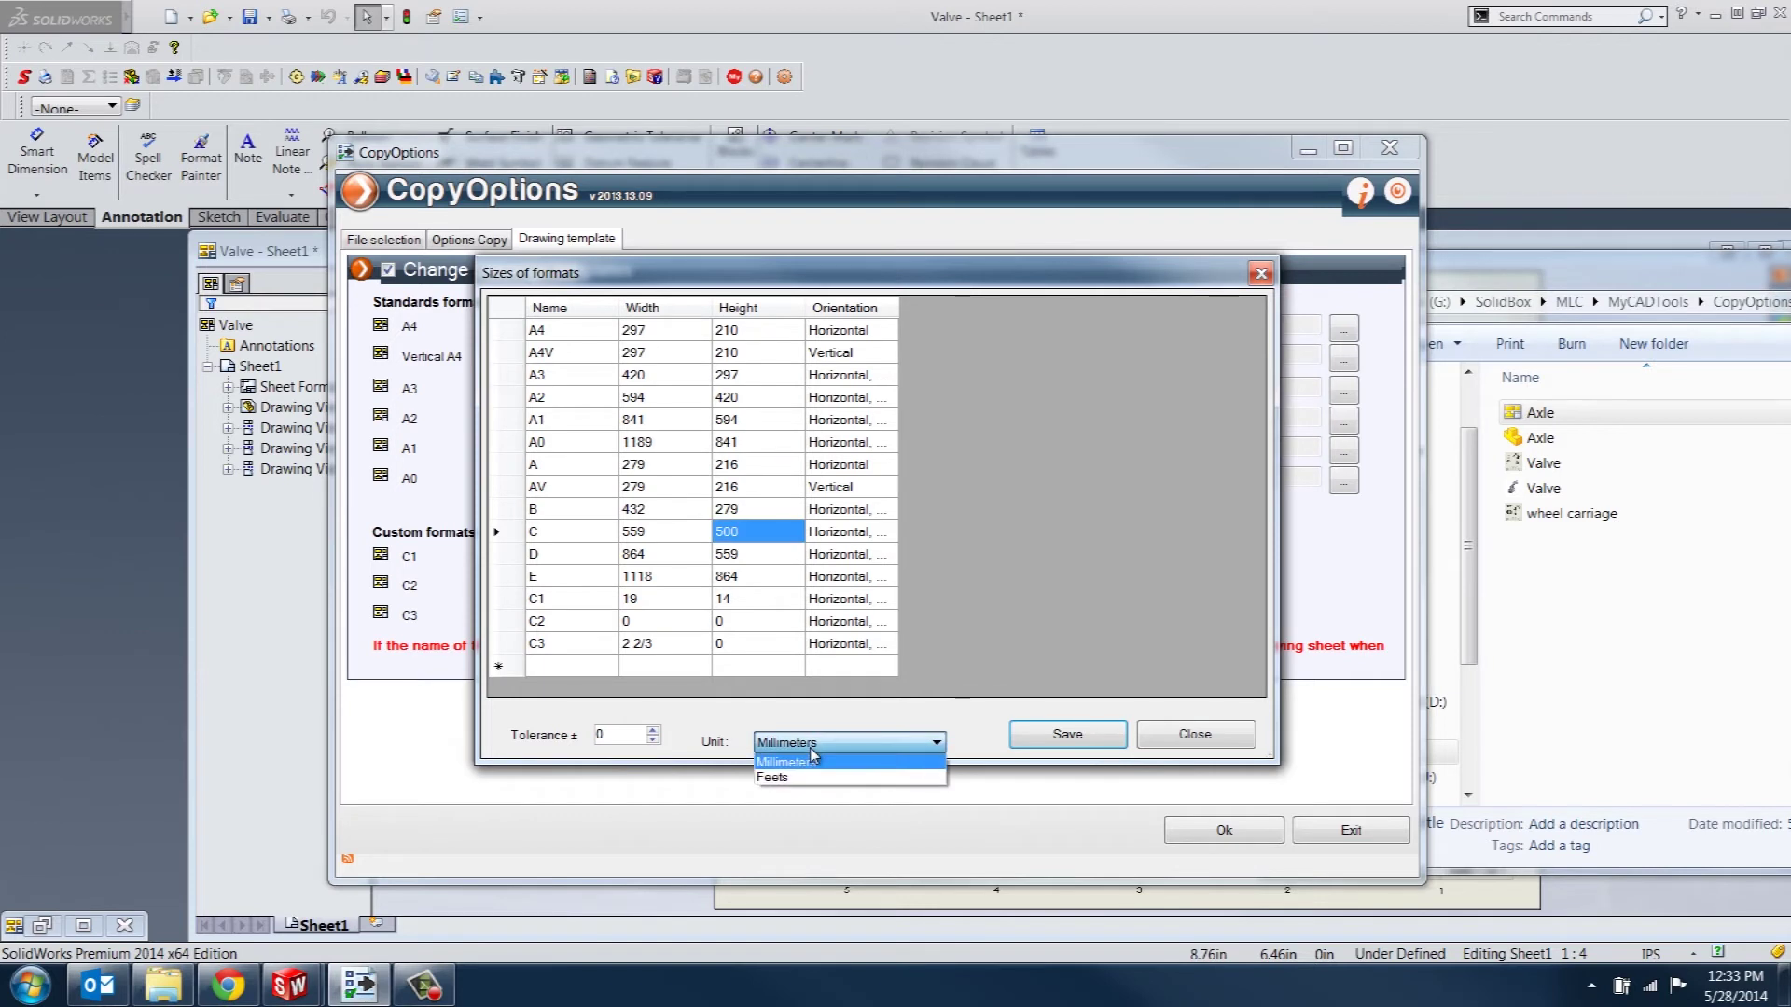
click(653, 731)
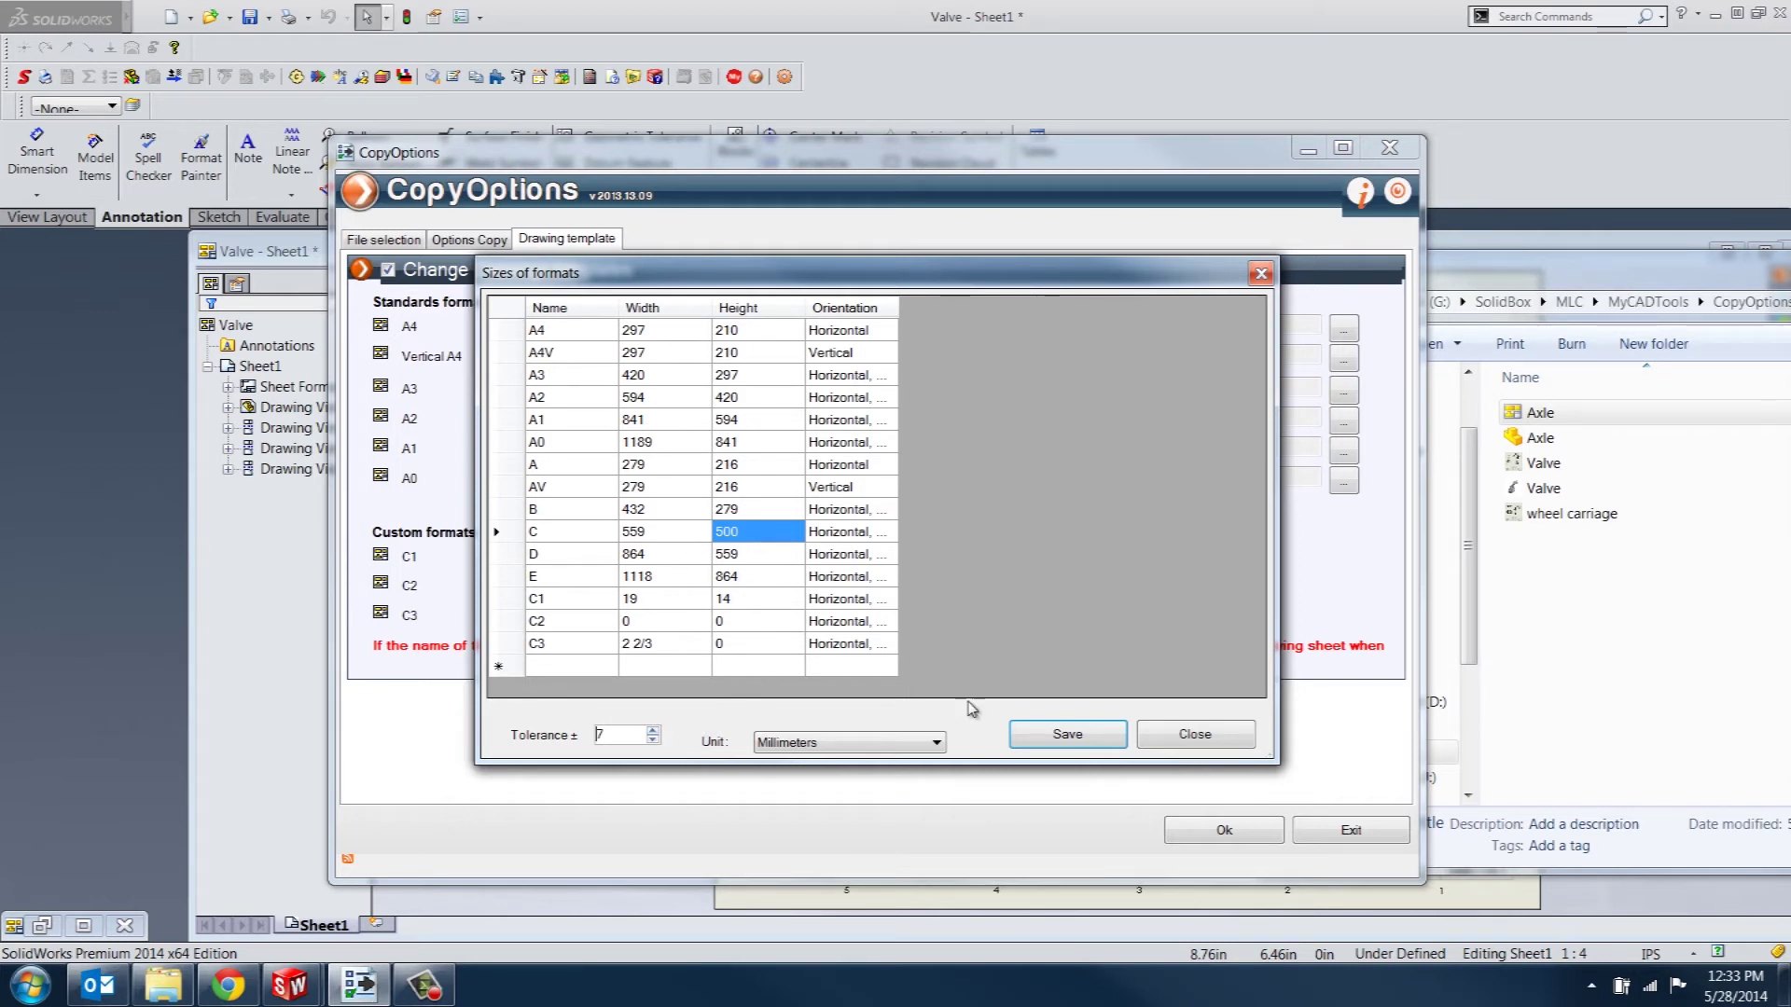
click(1167, 744)
click(388, 270)
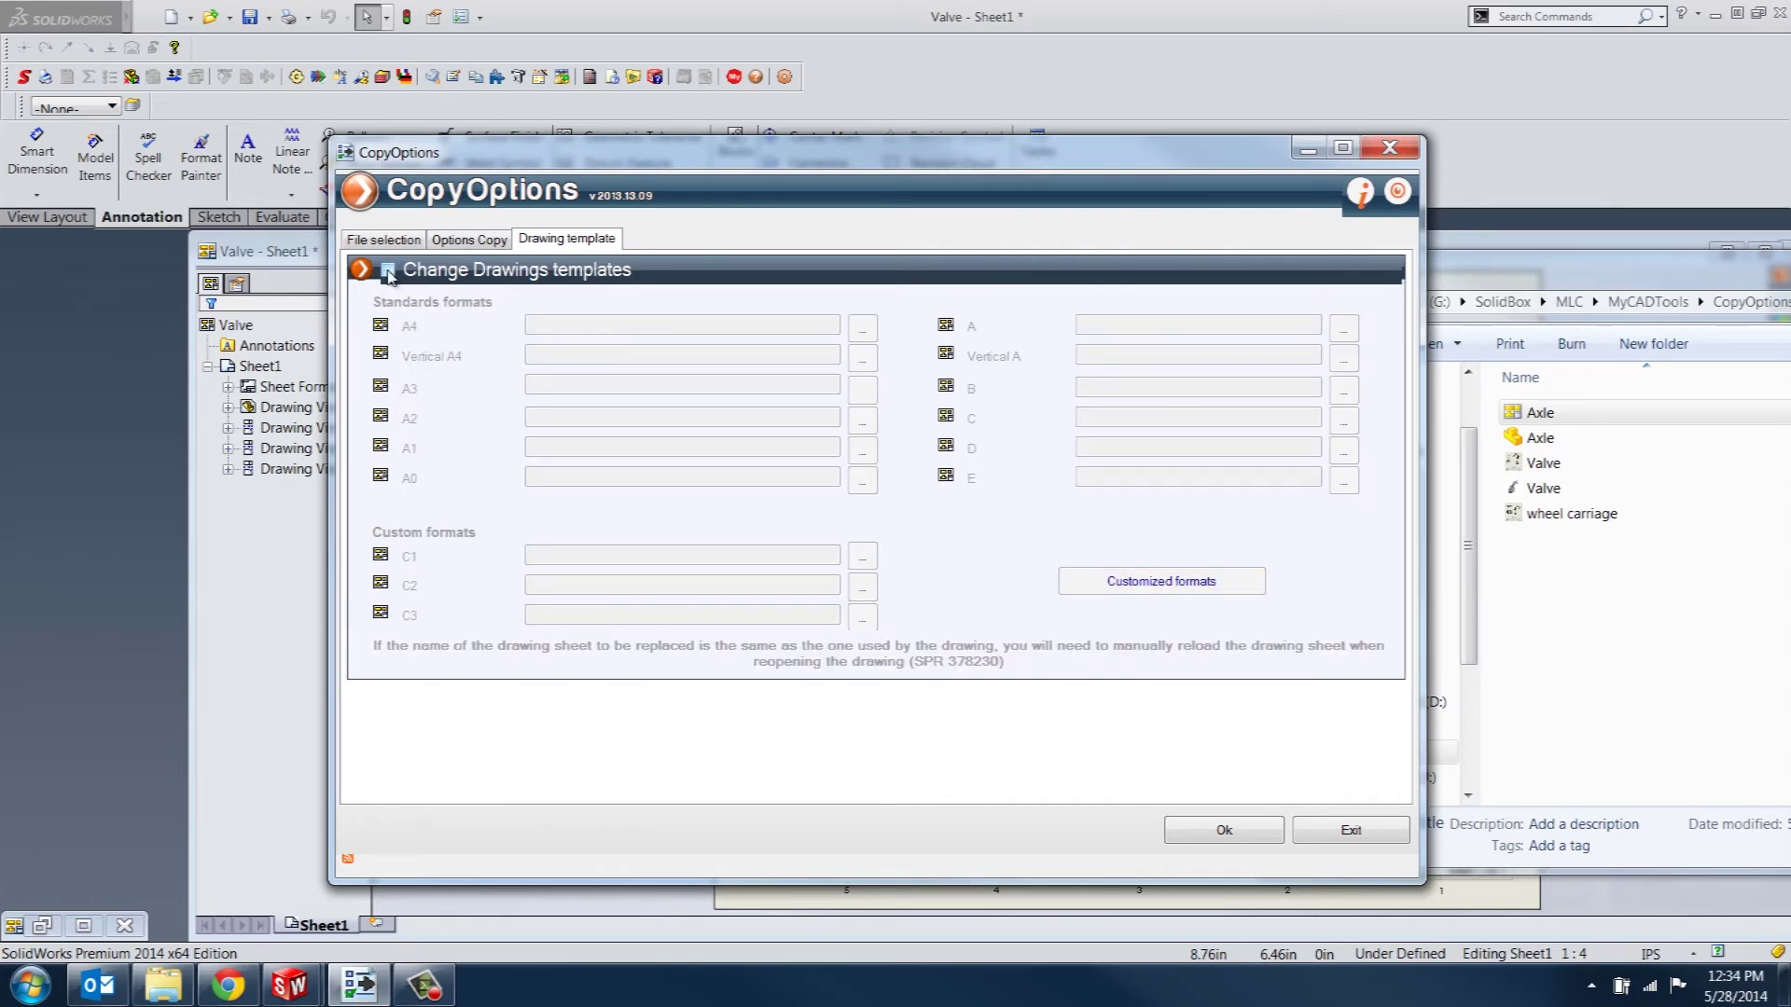
Step: Run the copy from wheel carriage onto Valve and Axle, confirming the modifications
click(384, 240)
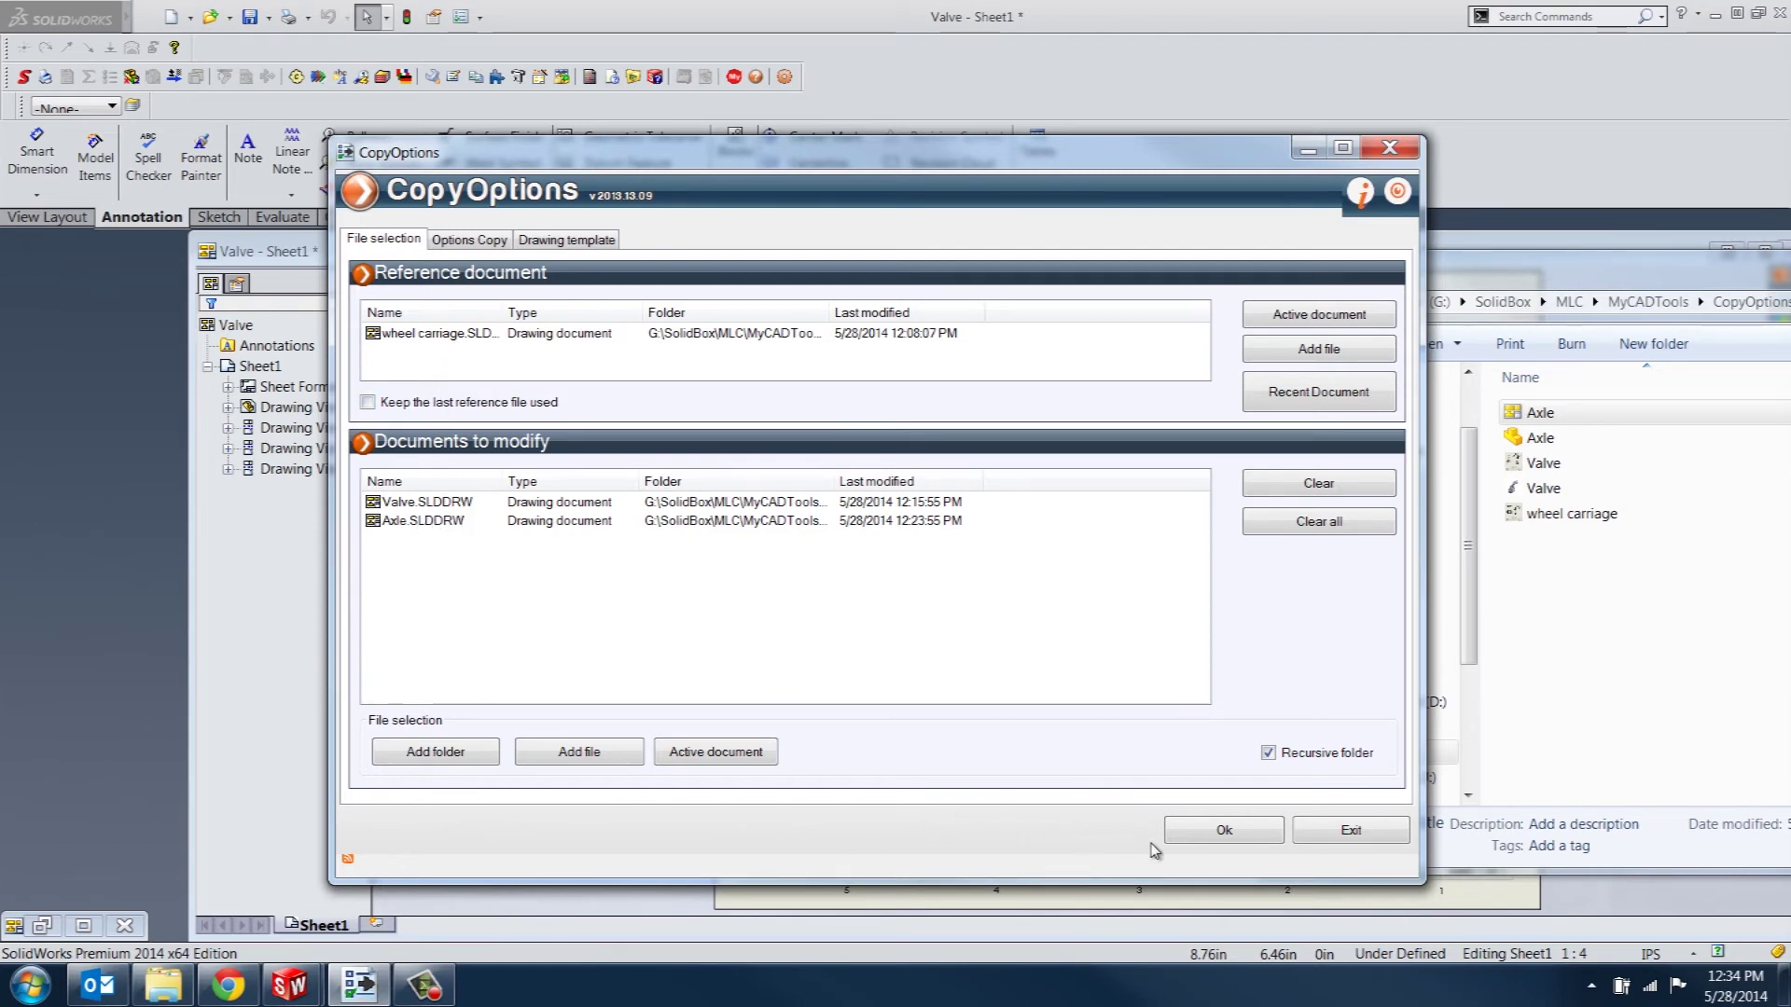
click(1202, 831)
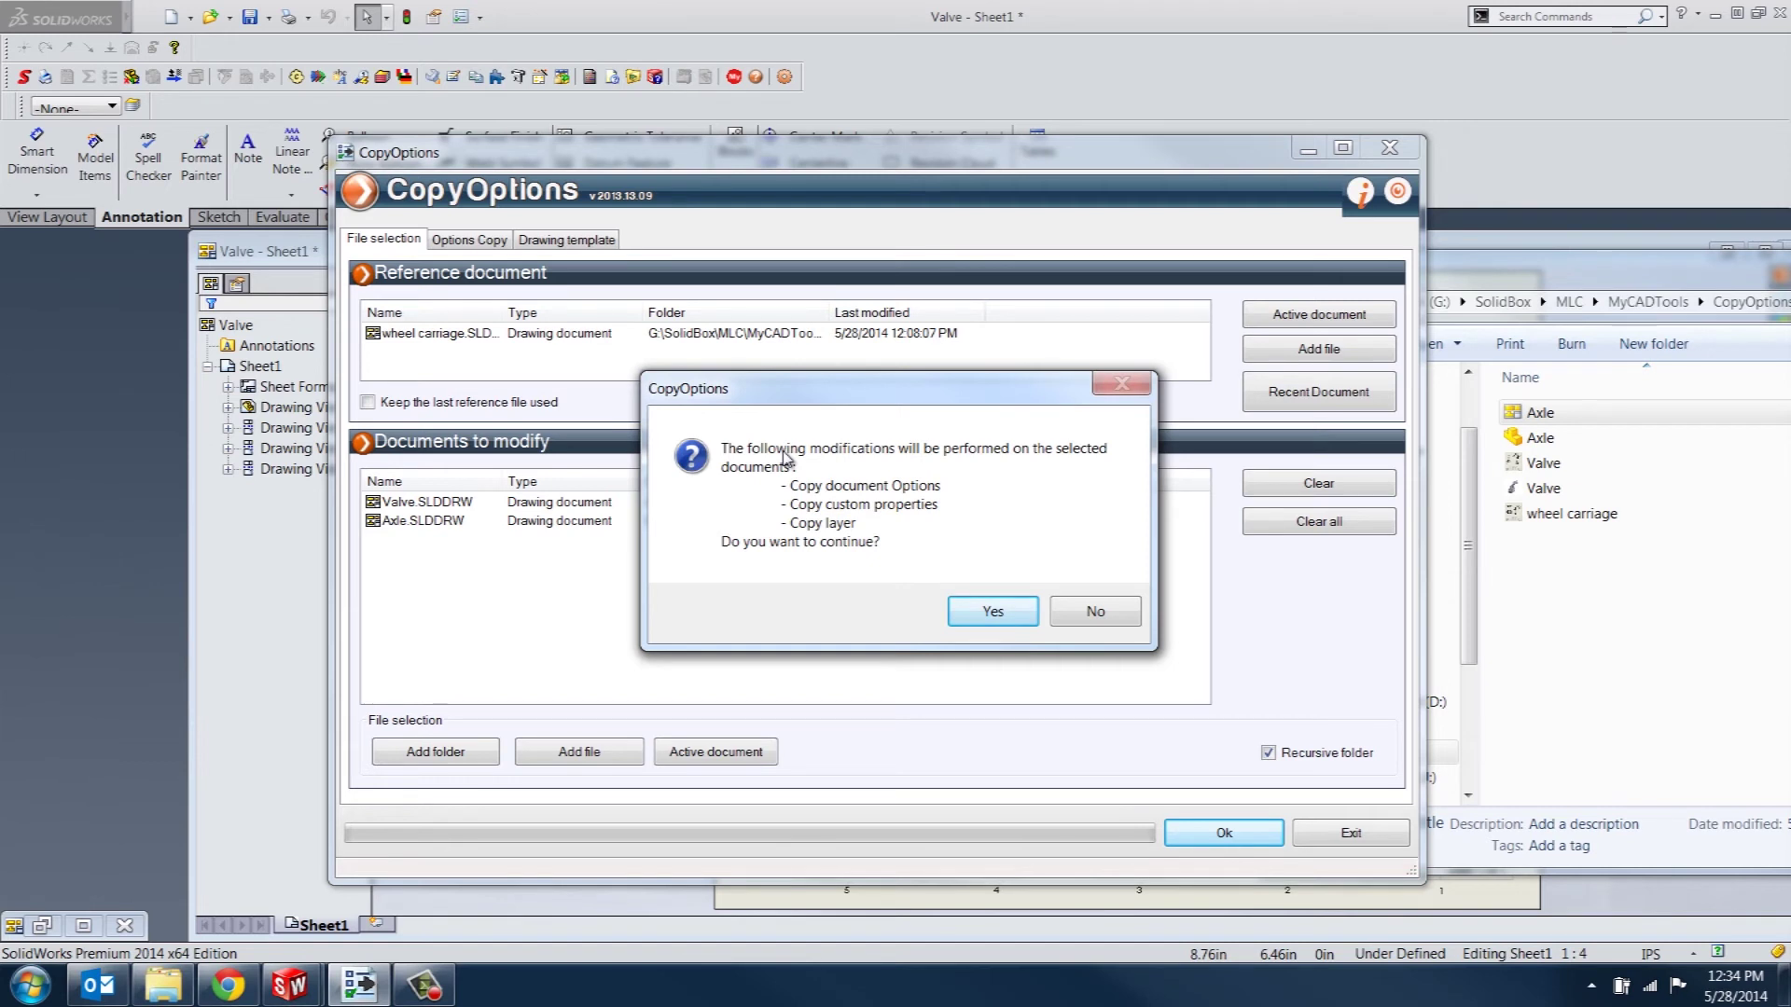
click(984, 612)
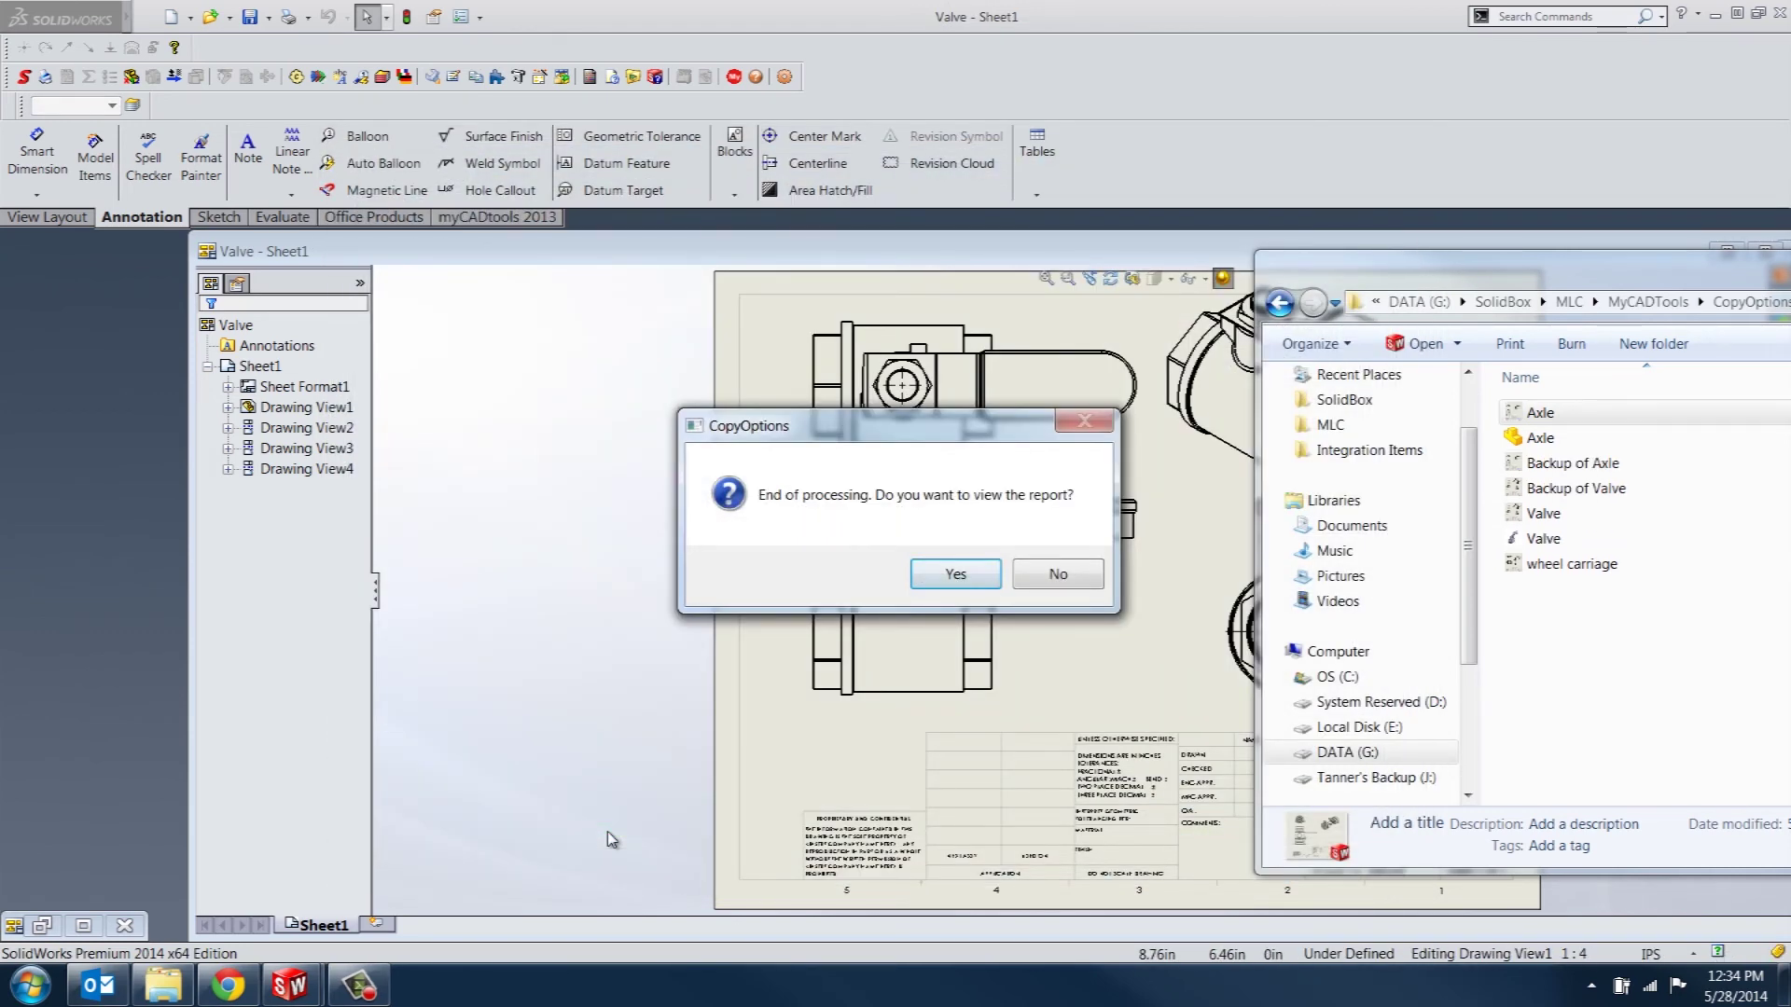
Step: Open the processing report in Chrome and check that Valve and Axle are Ok, 100% successful
click(947, 575)
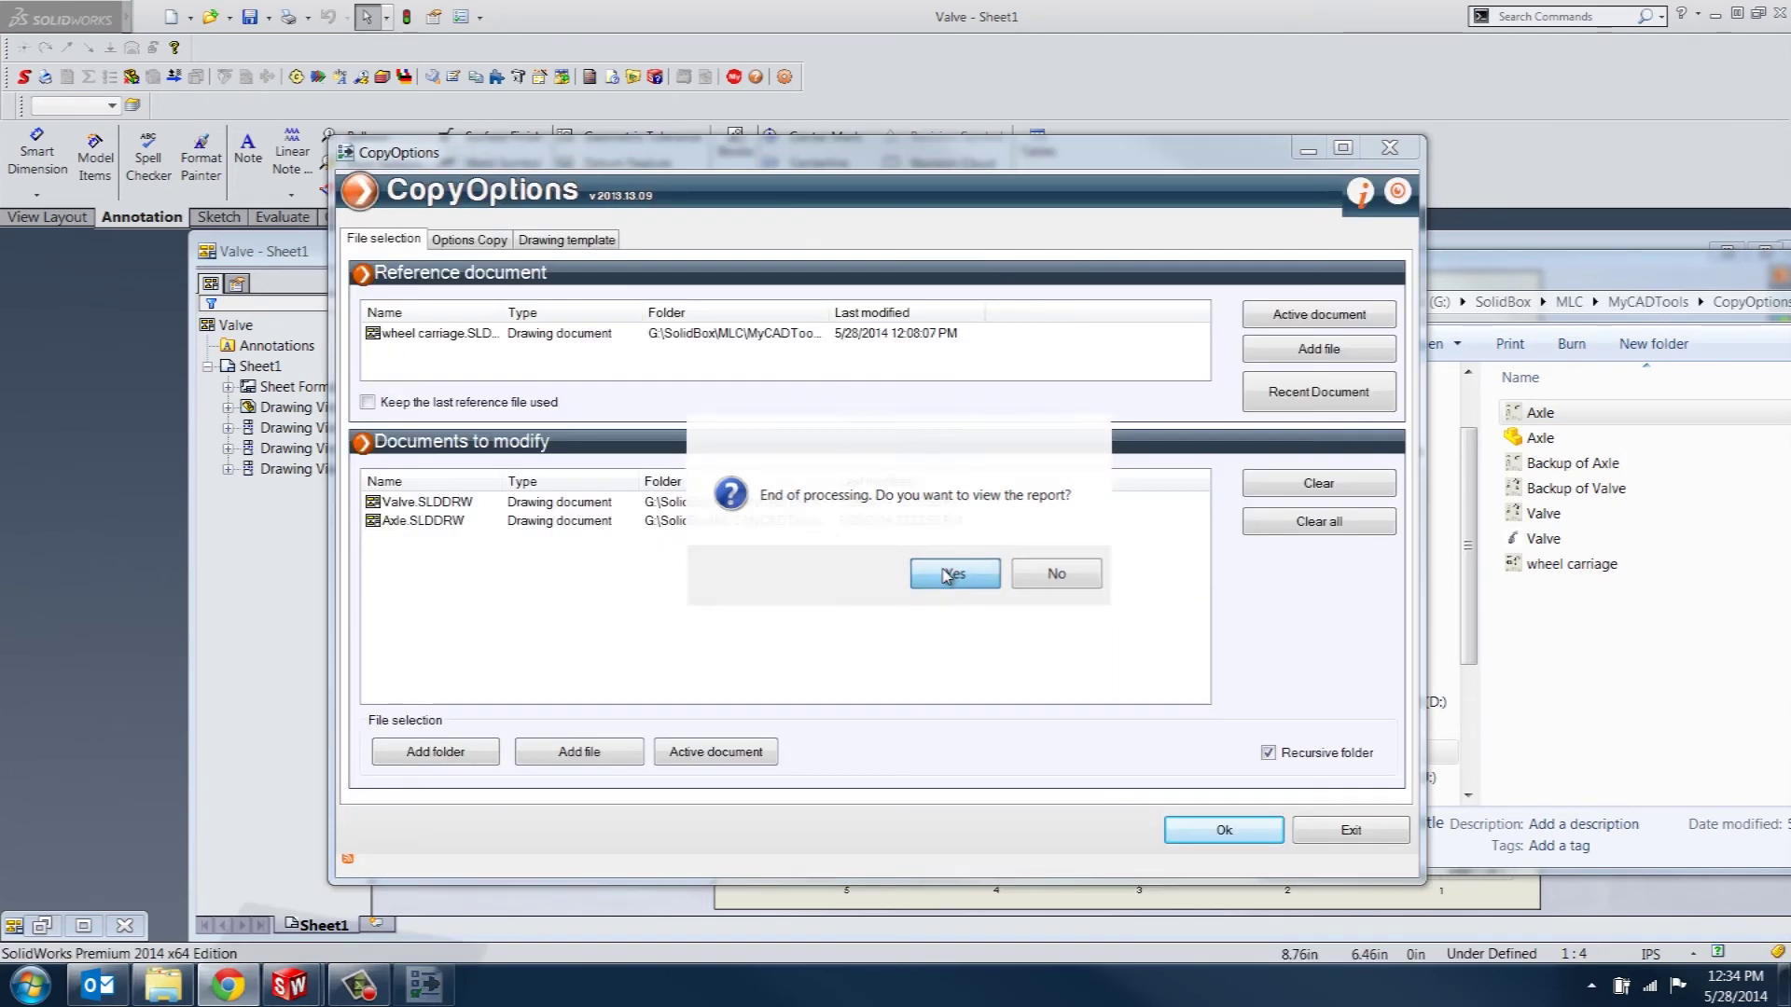
click(1303, 151)
scroll(1341, 480, down, 2)
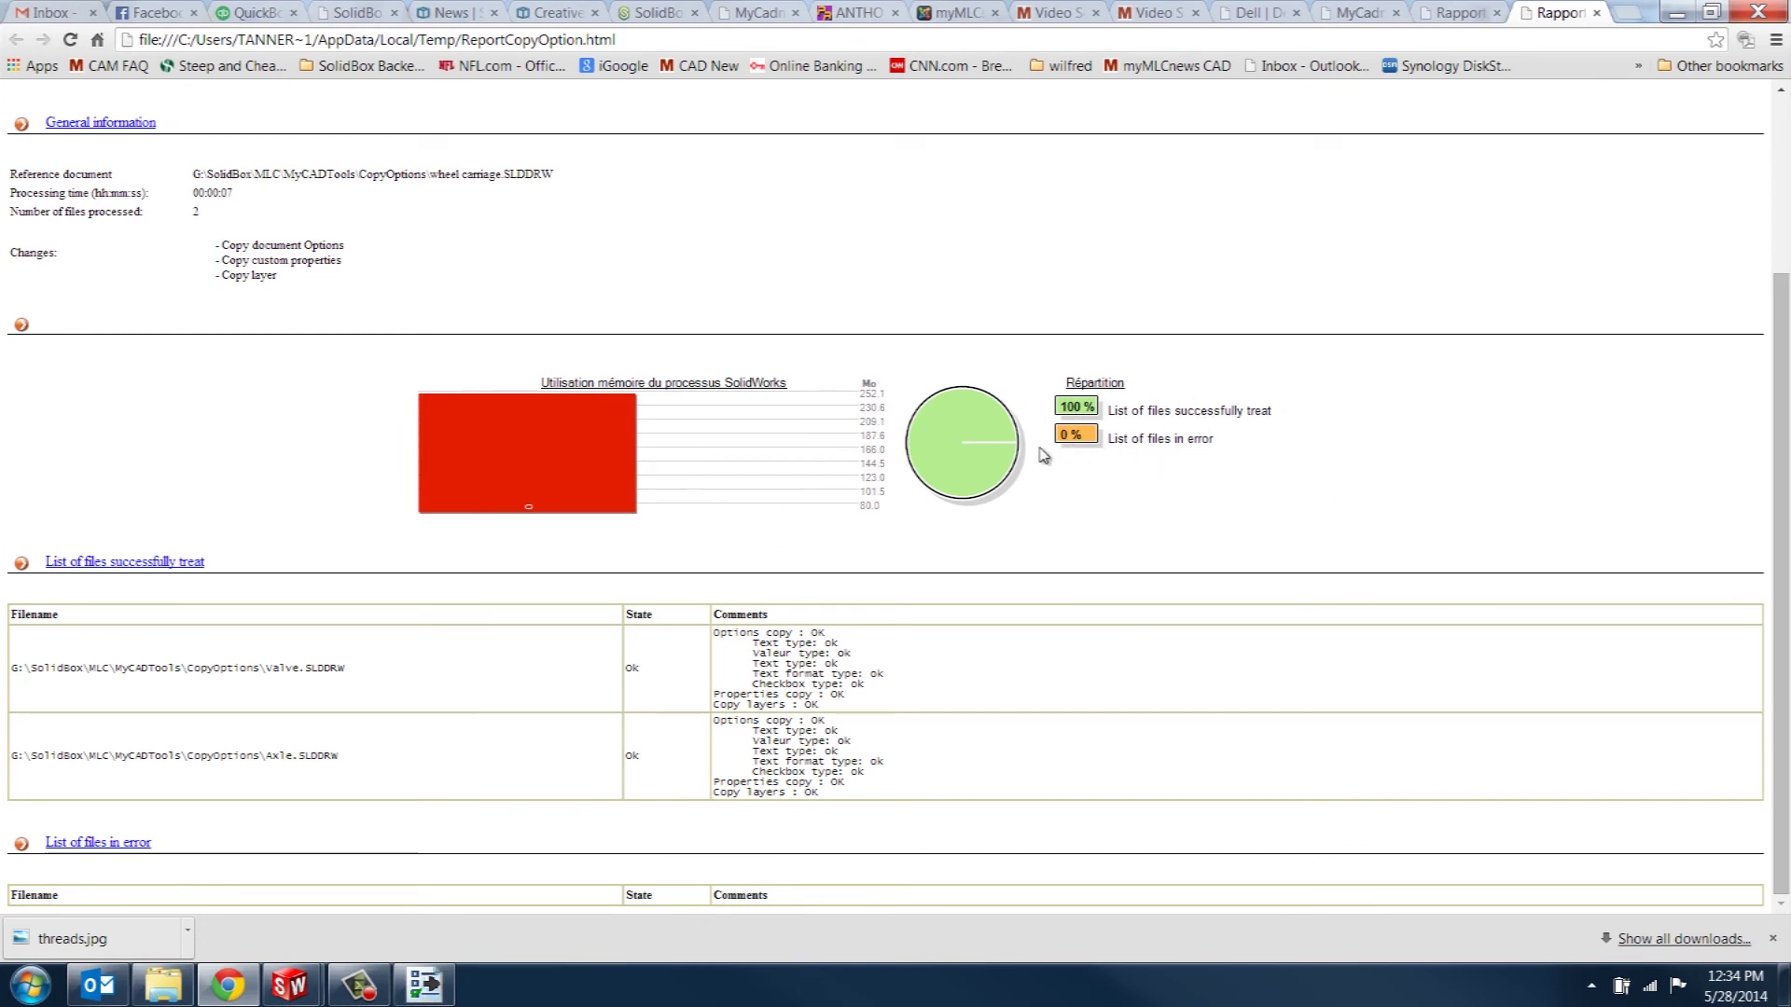
mouse_move(291, 991)
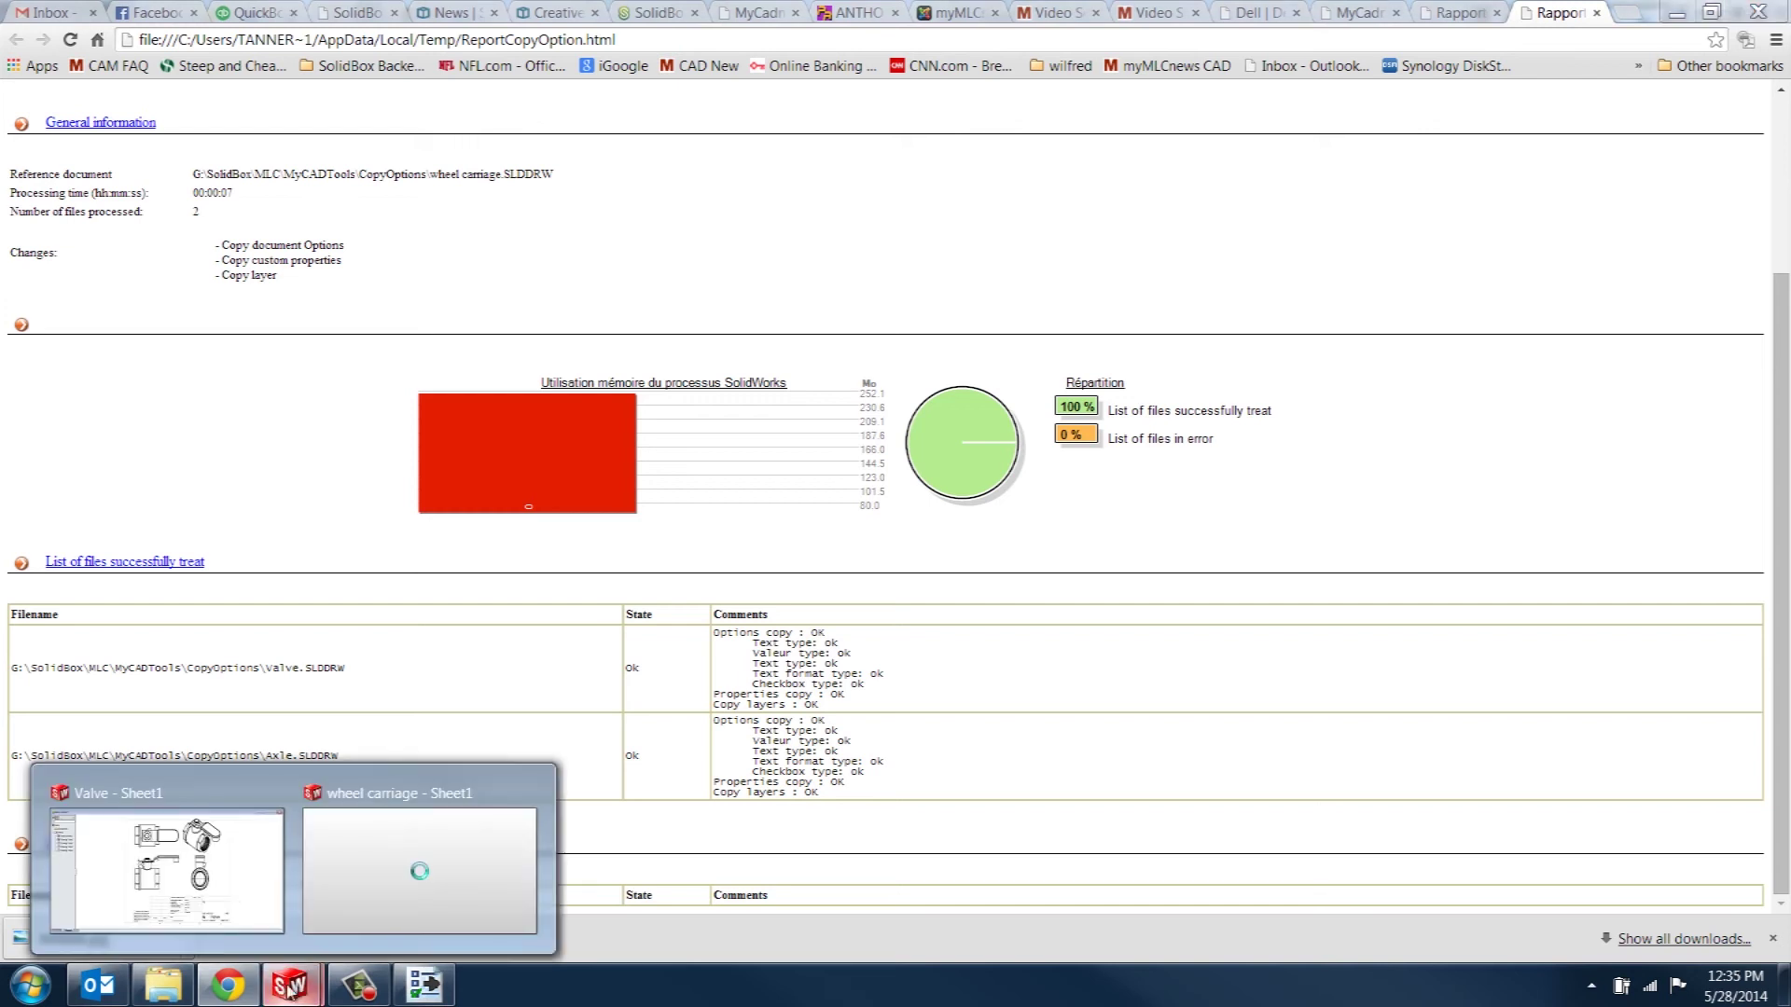
click(168, 863)
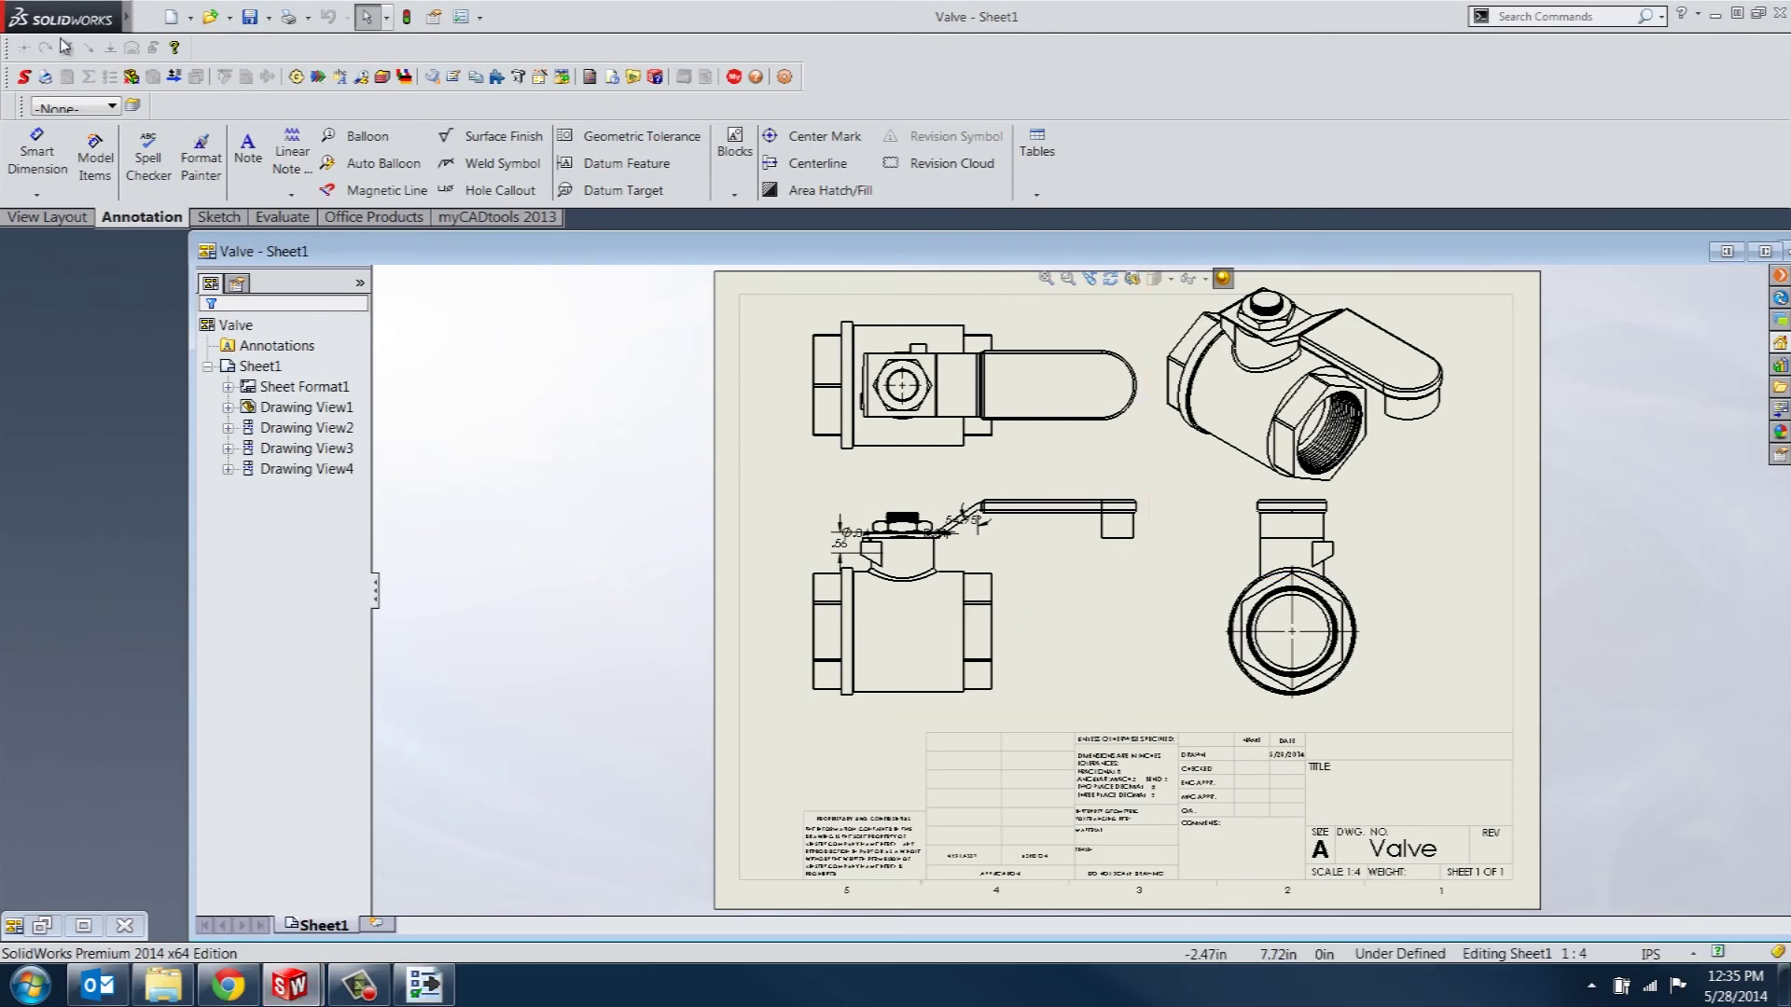
Step: Verify the Valve drawing's three copied custom properties and accept Copy Options as the current layer
mouse_move(127, 20)
click(147, 17)
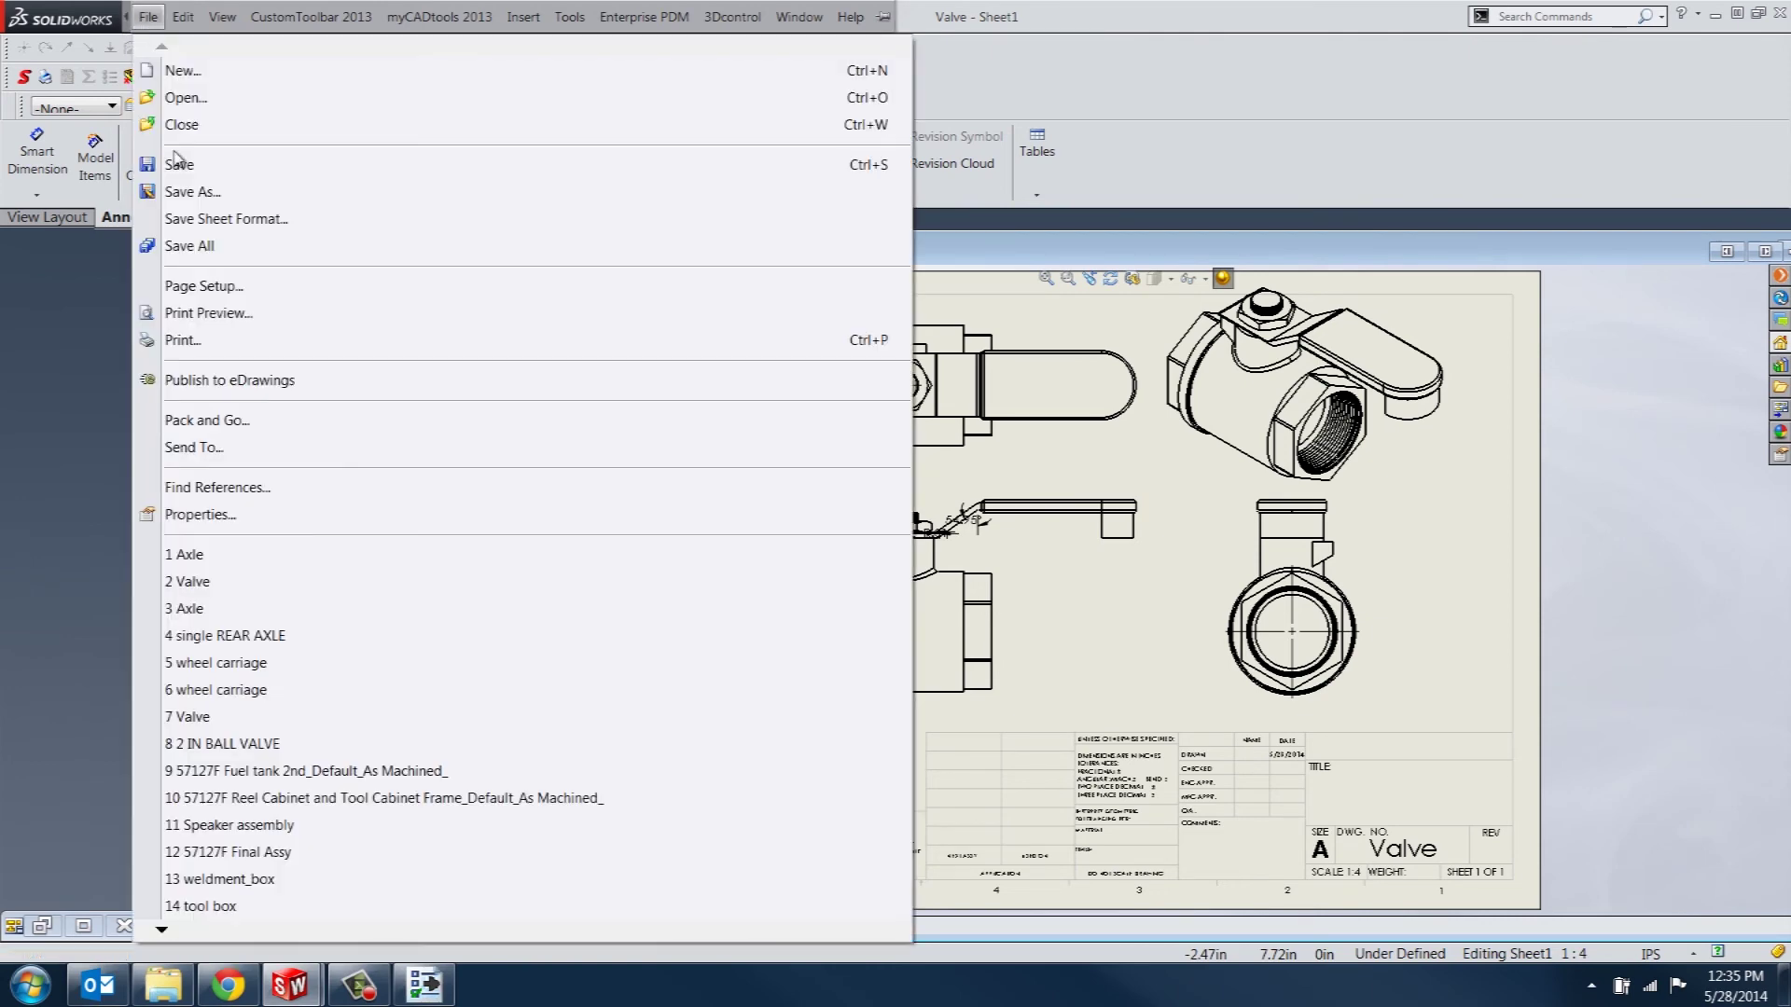
click(227, 512)
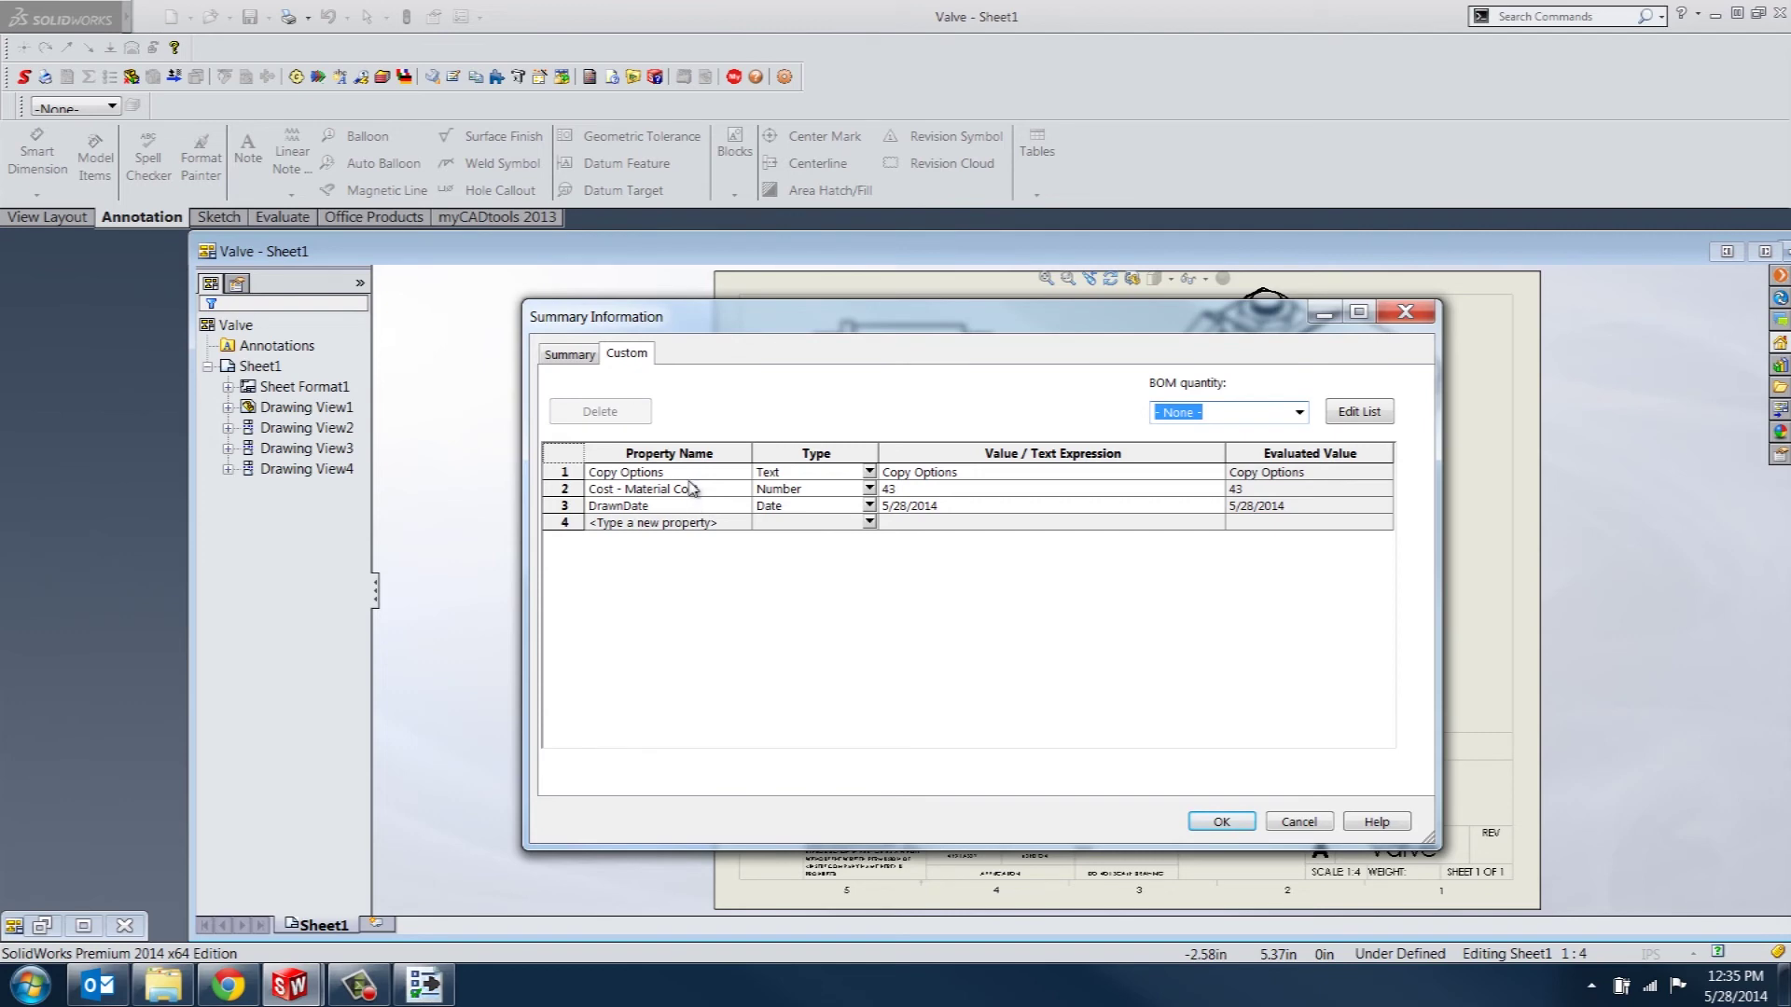
click(1198, 821)
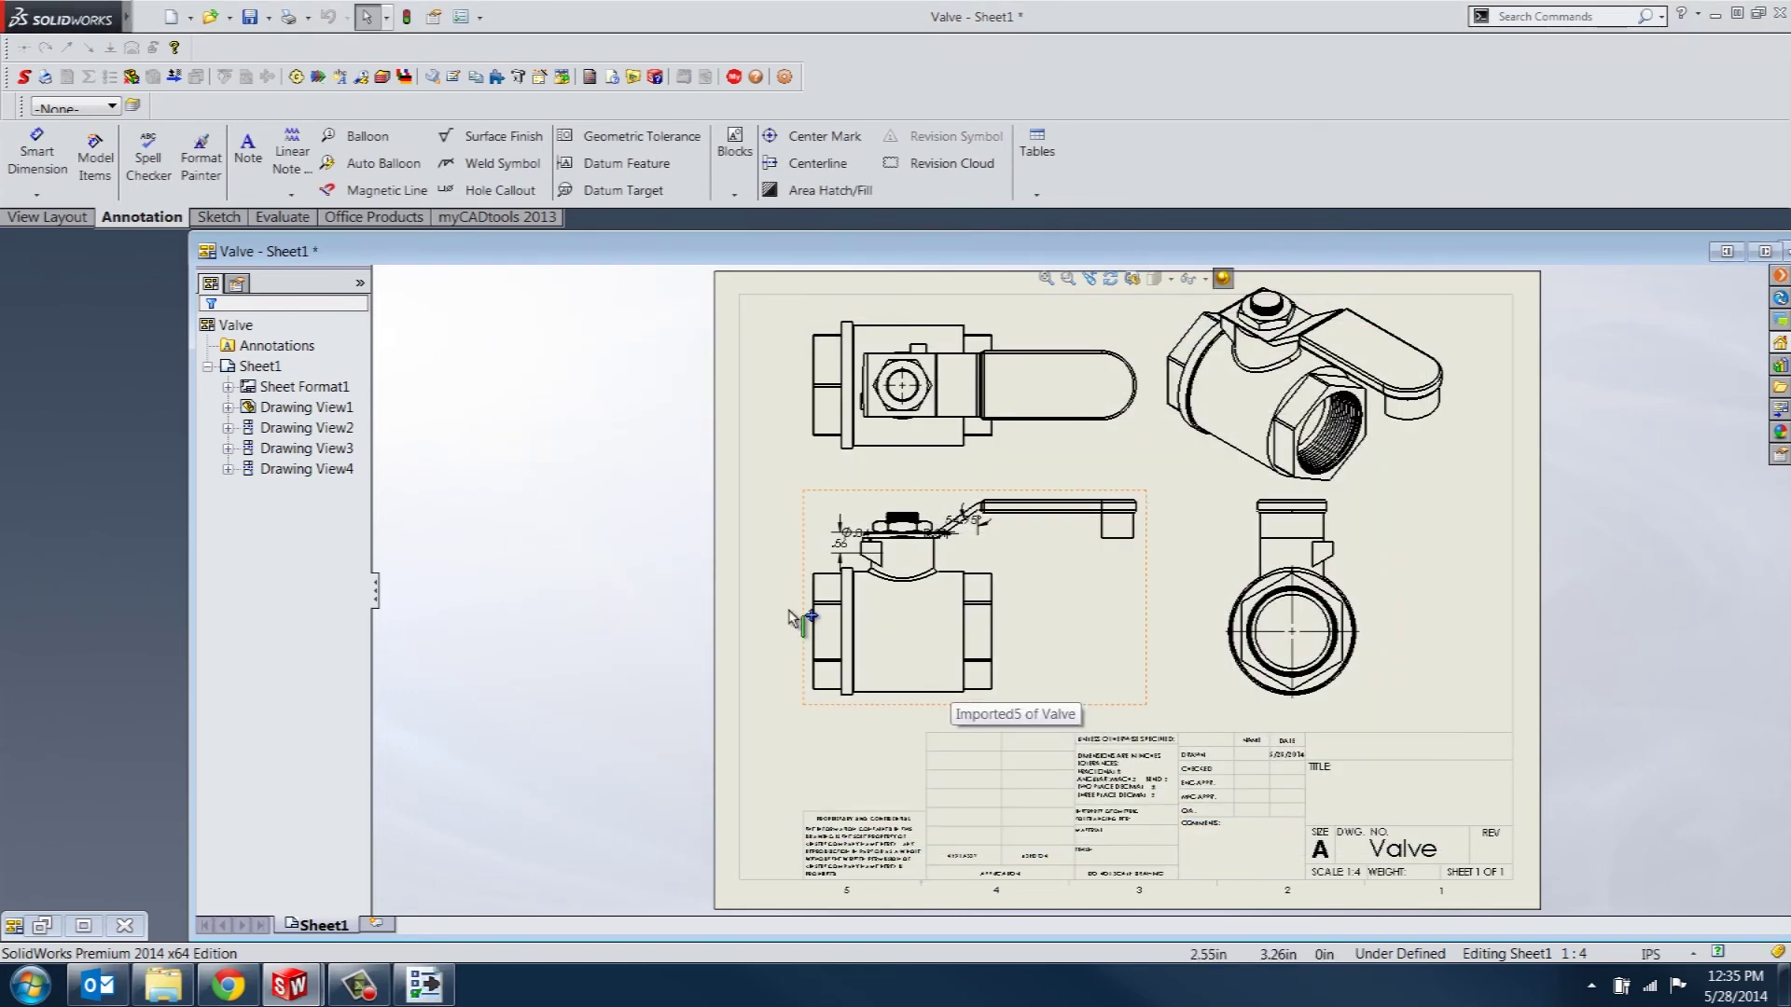
click(133, 106)
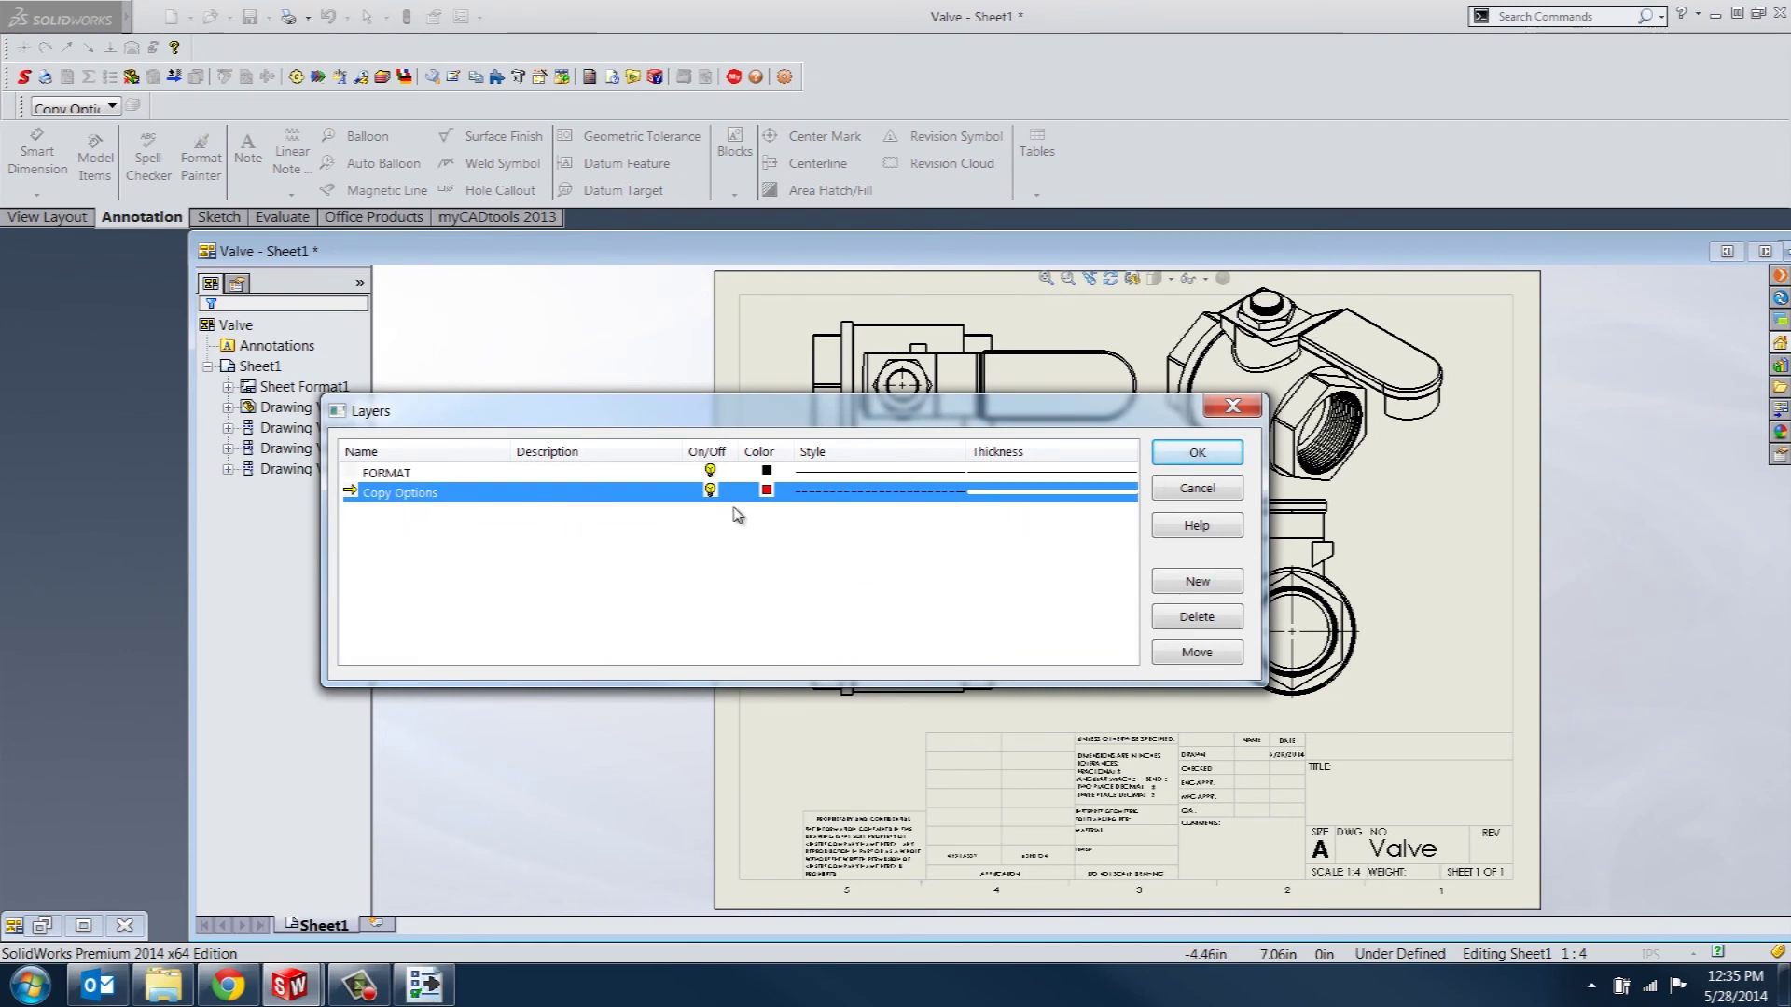
click(1179, 455)
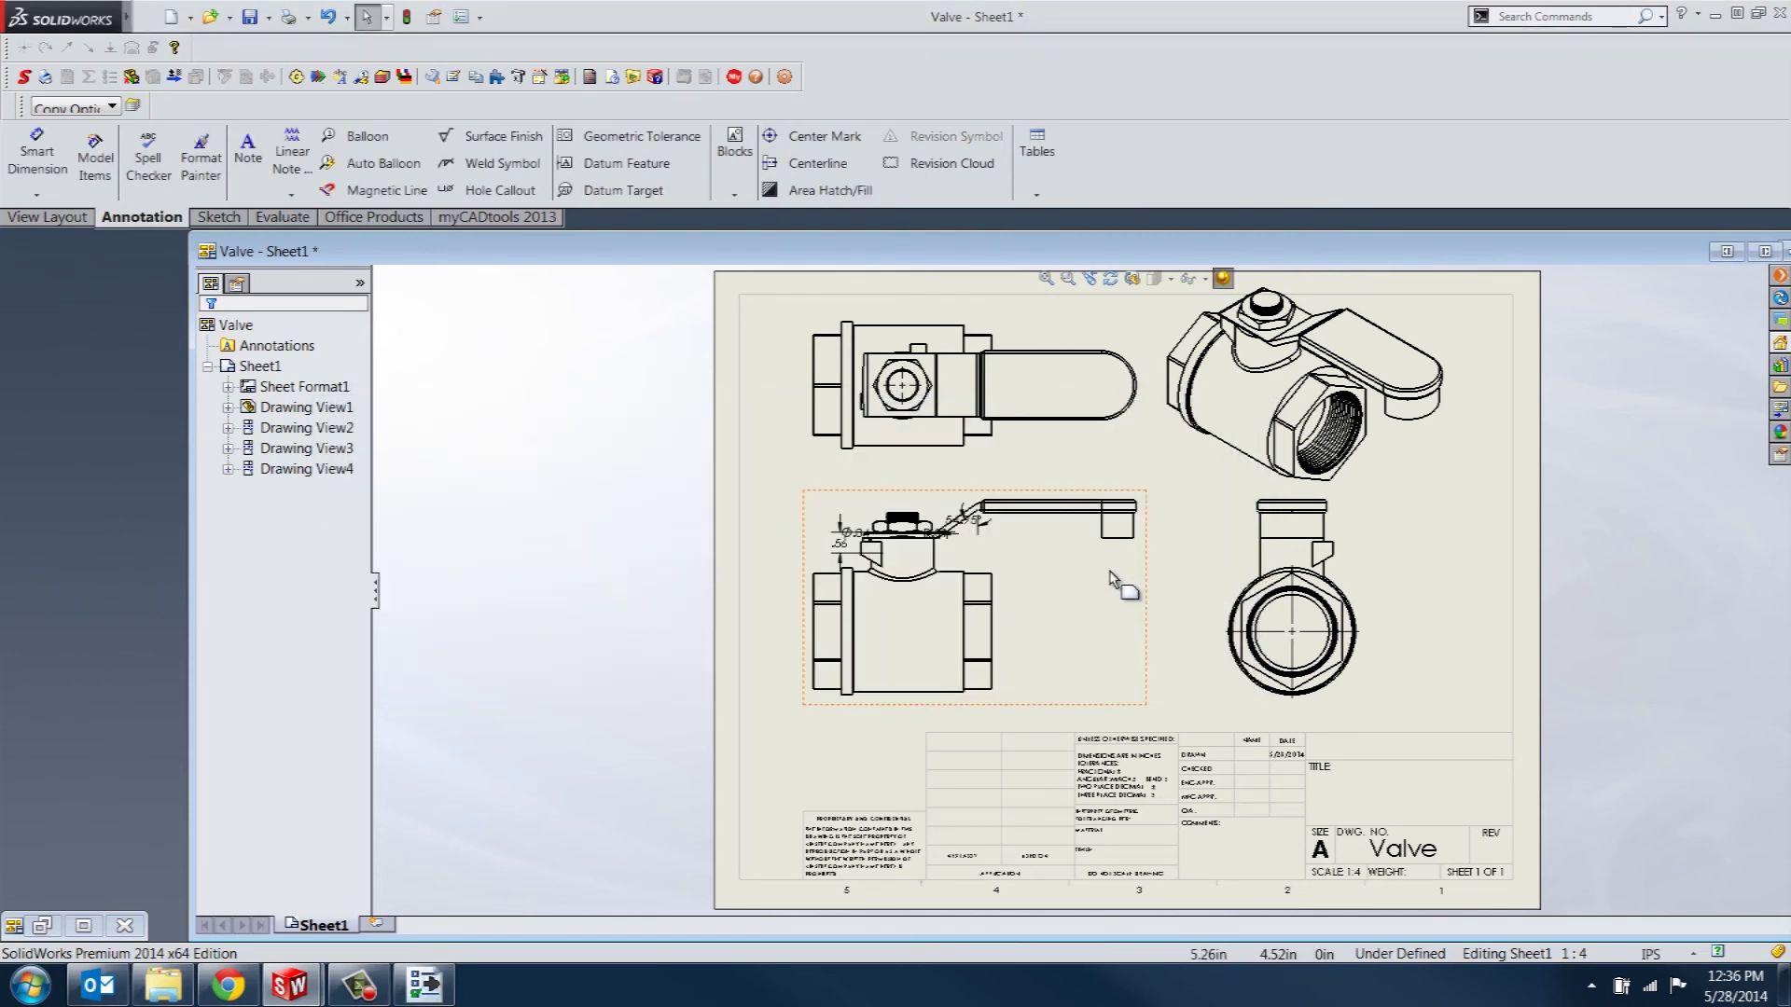